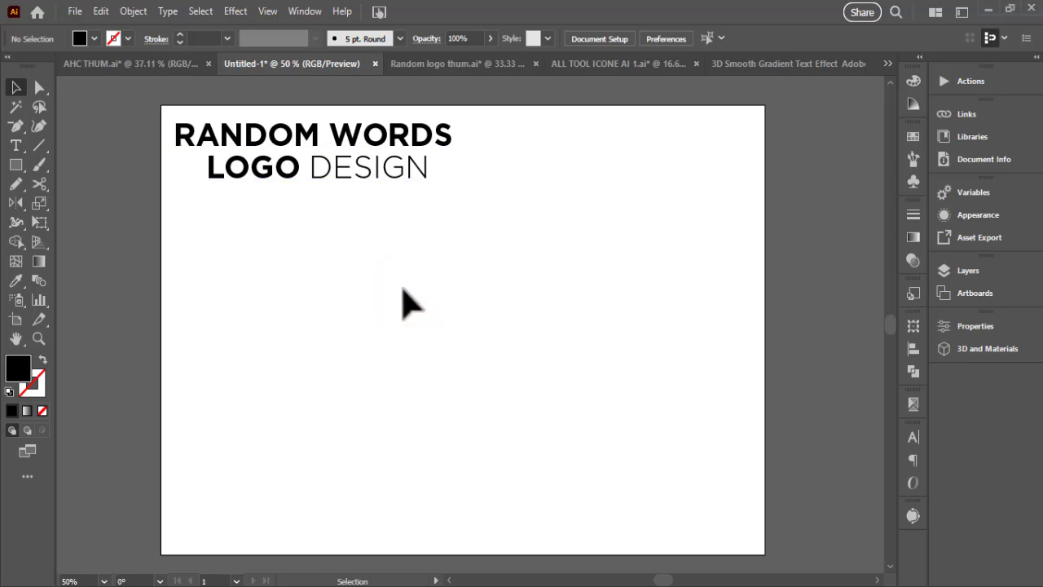
# Choose the Pen Tool with fill set to None and a black 1 pt stroke.
pyautogui.click(16, 126)
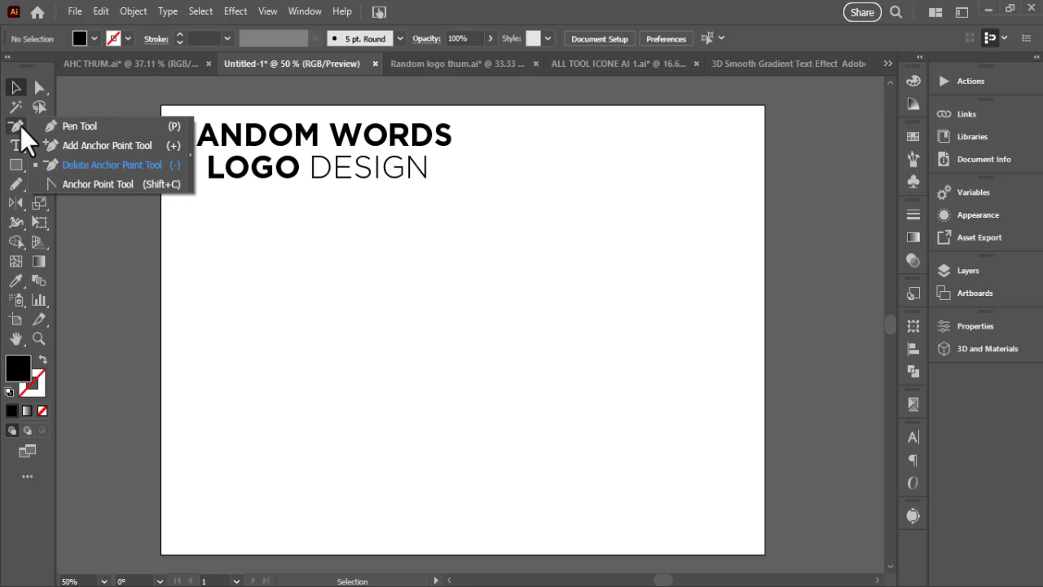
pyautogui.click(79, 127)
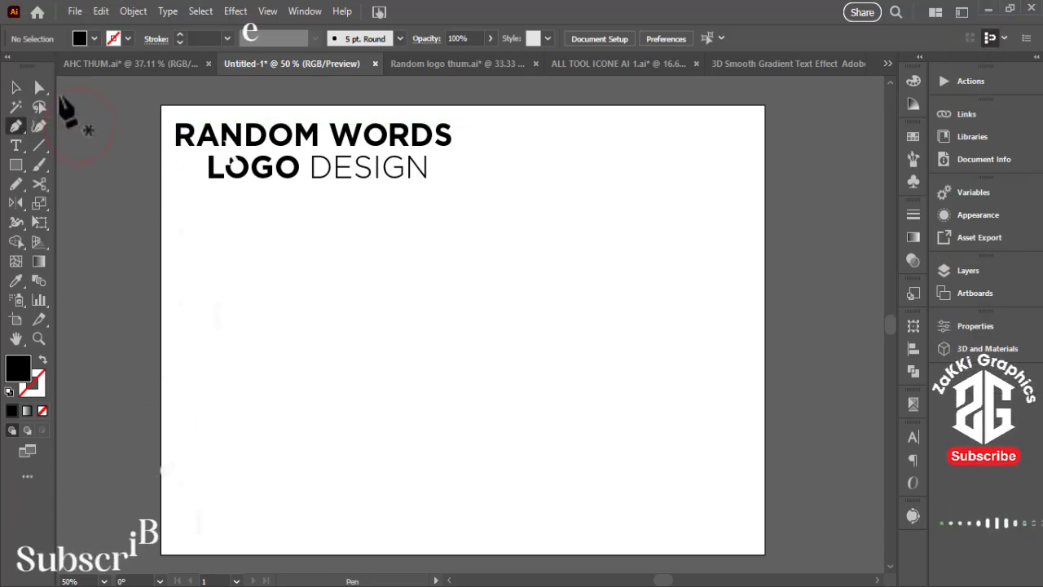
pyautogui.click(94, 38)
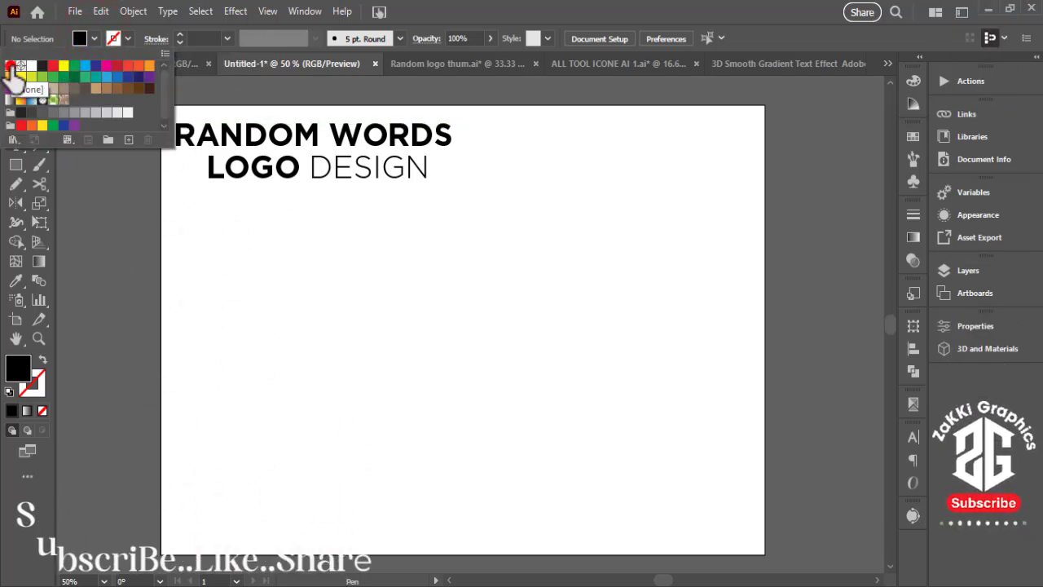
pyautogui.click(10, 65)
pyautogui.click(126, 40)
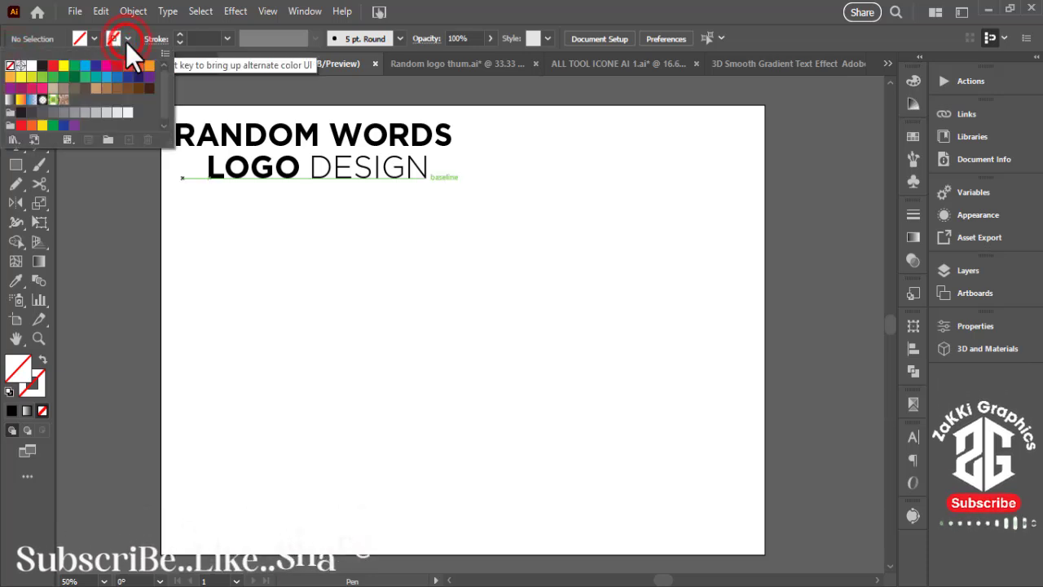
pyautogui.click(41, 65)
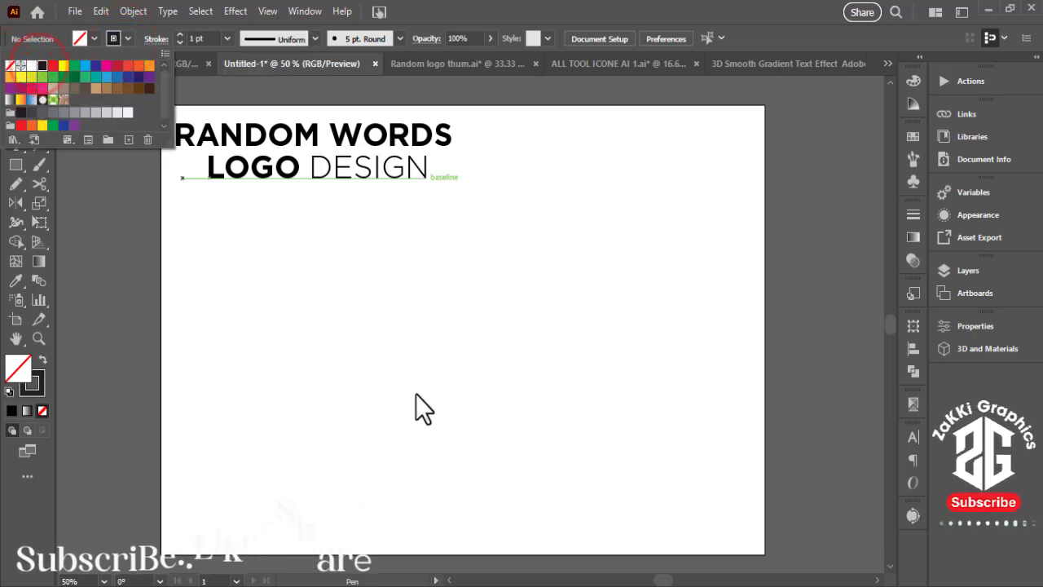
pyautogui.click(309, 337)
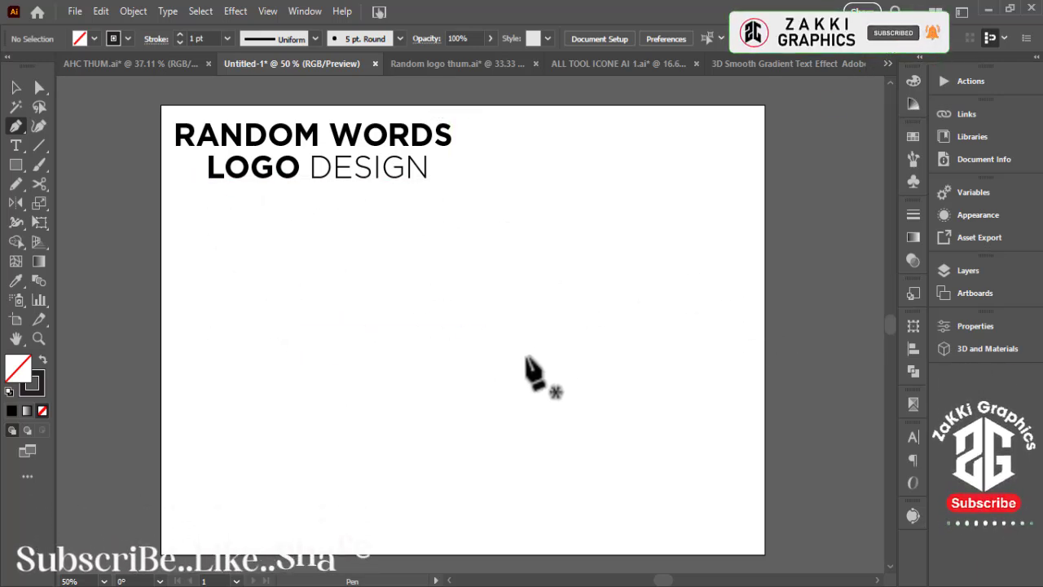
# Draw a horizontal line about 293 px long and move it up toward the artboard centre.
pyautogui.click(288, 383)
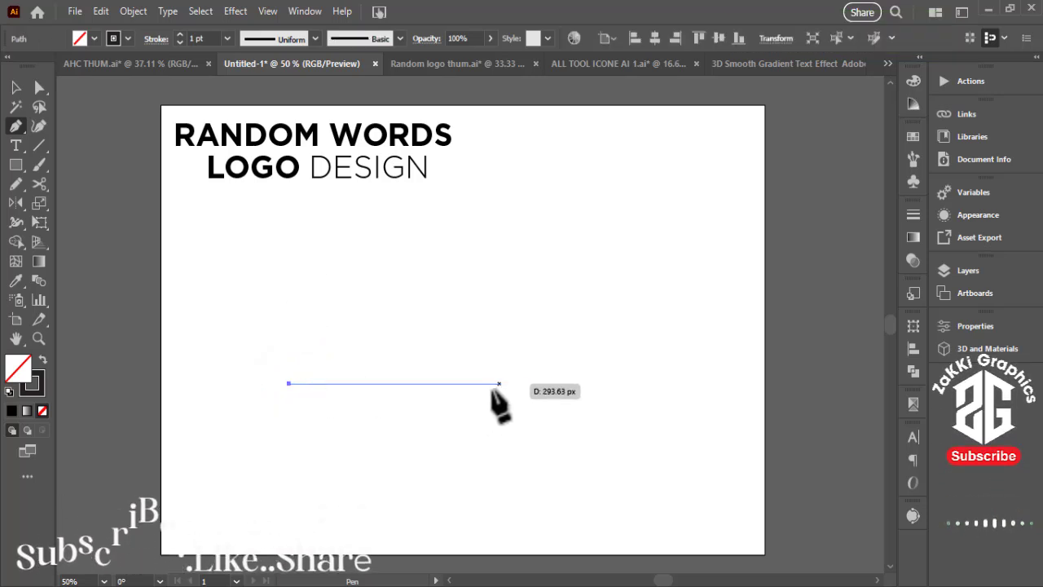
pyautogui.click(485, 383)
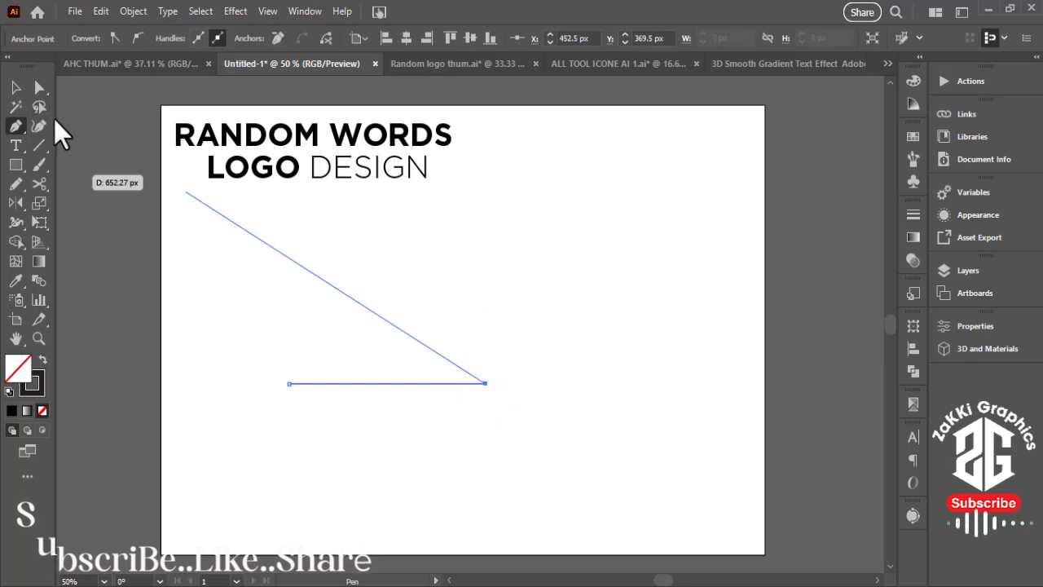
pyautogui.click(16, 87)
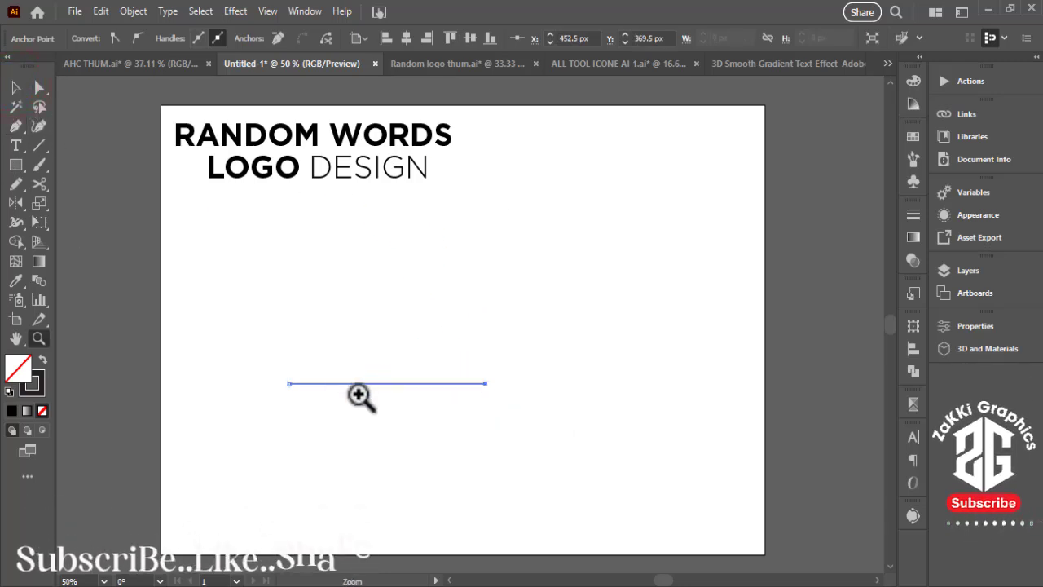
pyautogui.click(15, 87)
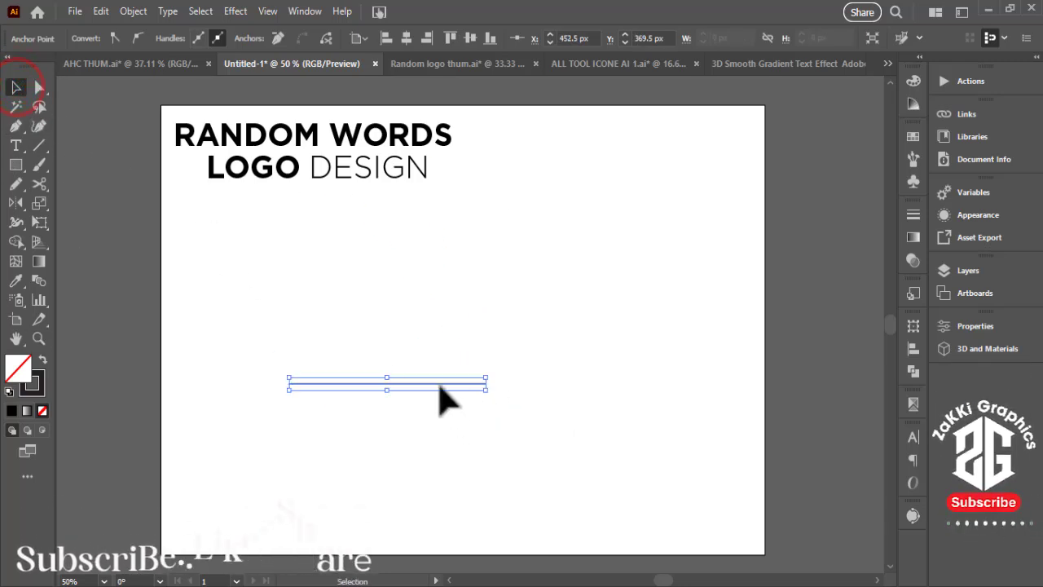
pyautogui.moveTo(439, 383); pyautogui.dragTo(525, 307)
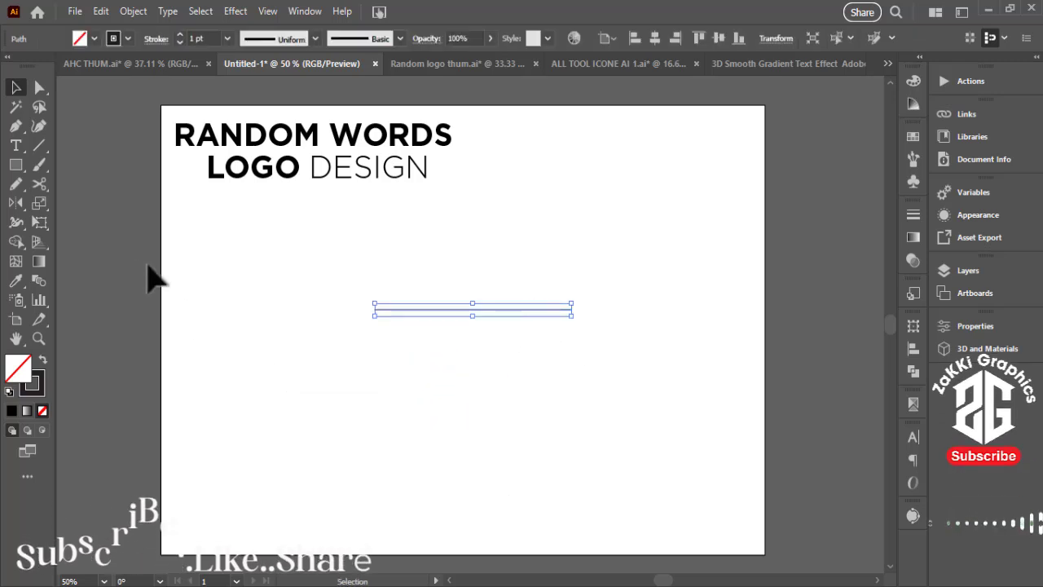
# Bend the straight line upward into an arc with the Curvature tool.
pyautogui.click(38, 126)
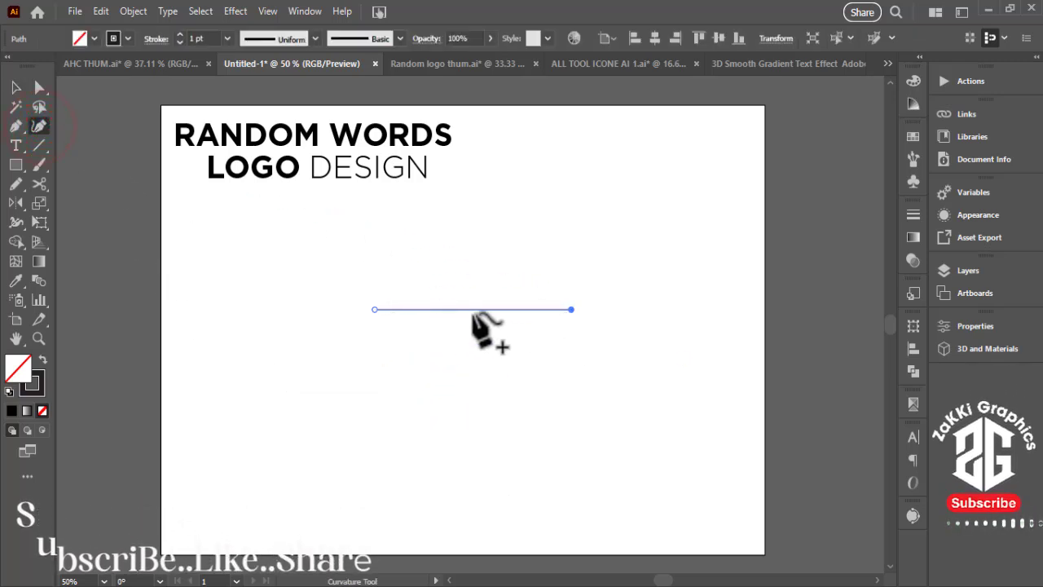
pyautogui.moveTo(472, 310); pyautogui.dragTo(472, 259)
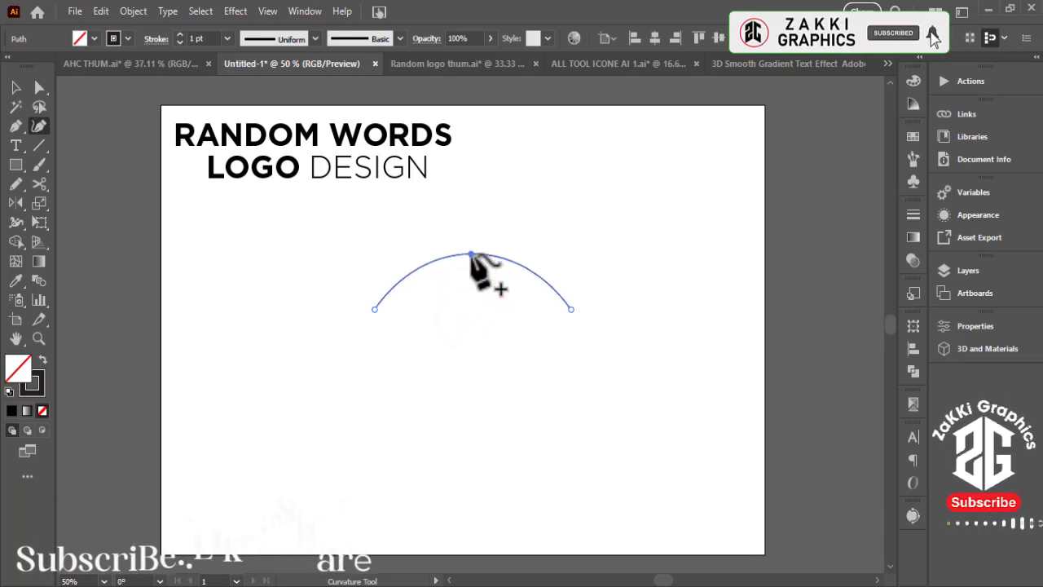
pyautogui.click(16, 87)
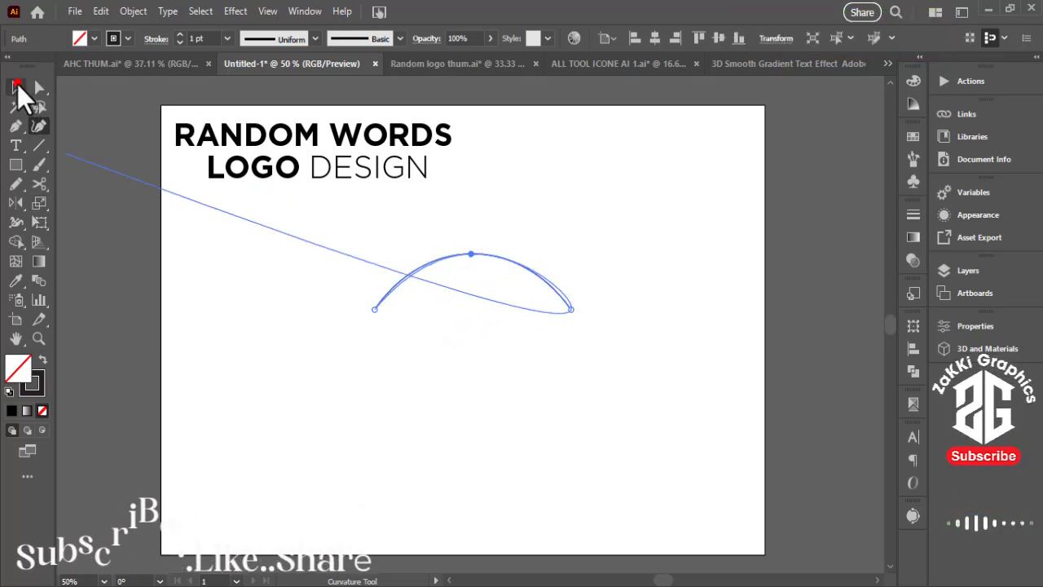
pyautogui.click(576, 363)
# Rotate a copy of the arc 180° and move it down to close the almond eye.
pyautogui.moveTo(657, 256); pyautogui.dragTo(514, 319)
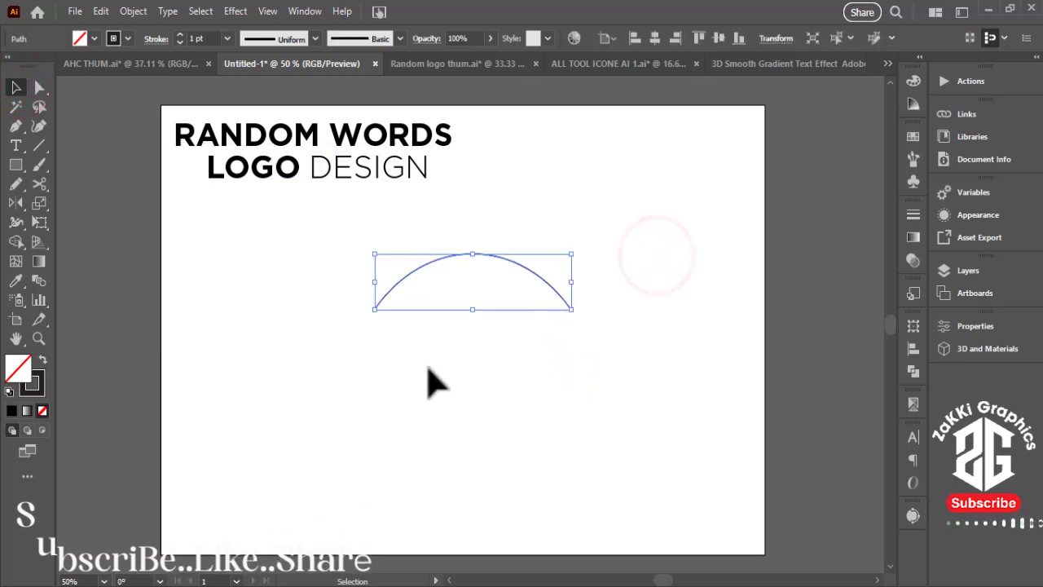
pyautogui.moveTo(432, 383); pyautogui.dragTo(567, 308)
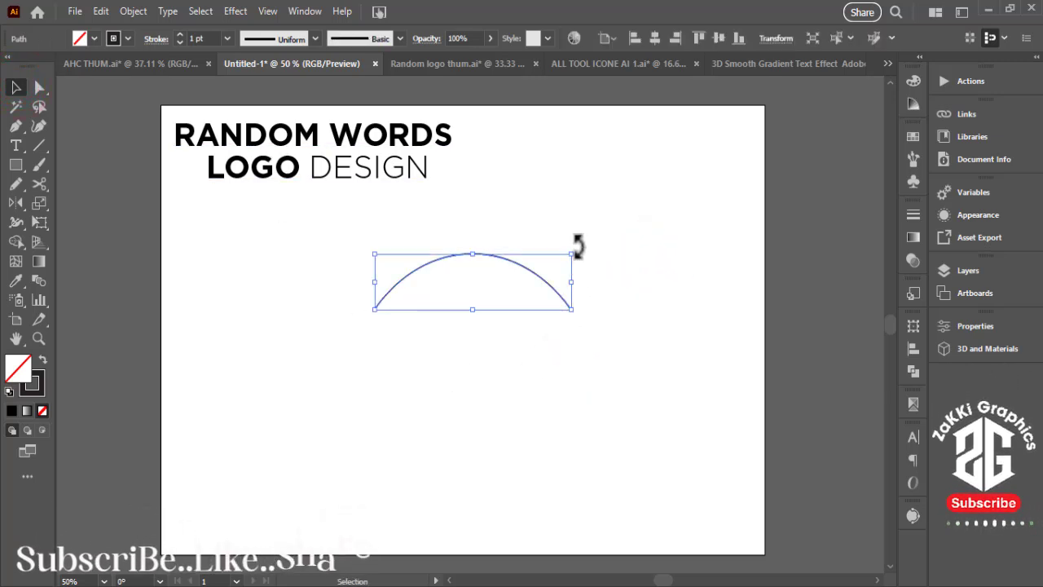
pyautogui.moveTo(576, 245); pyautogui.dragTo(374, 345)
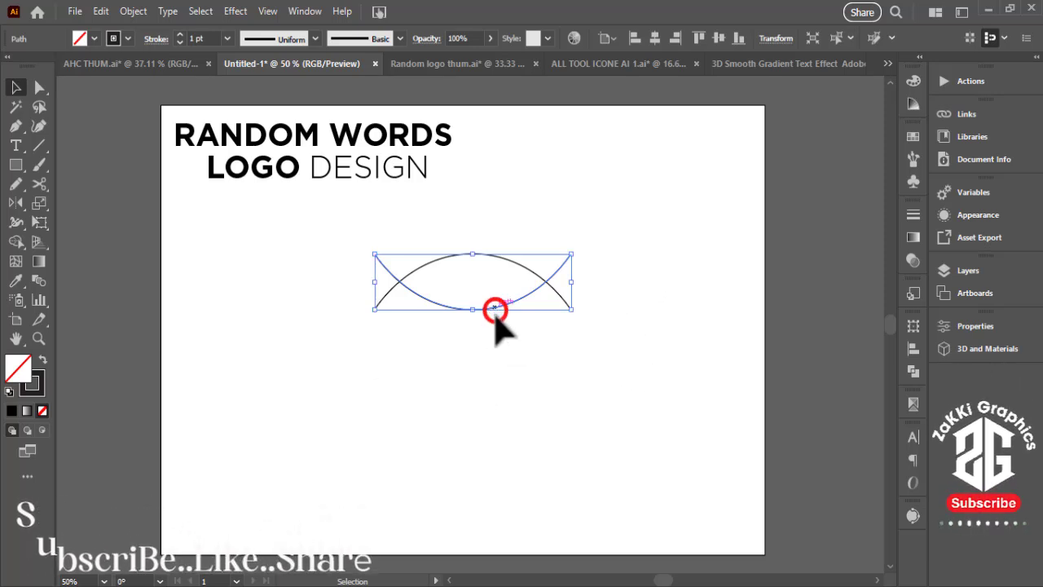
pyautogui.moveTo(495, 309); pyautogui.dragTo(499, 375)
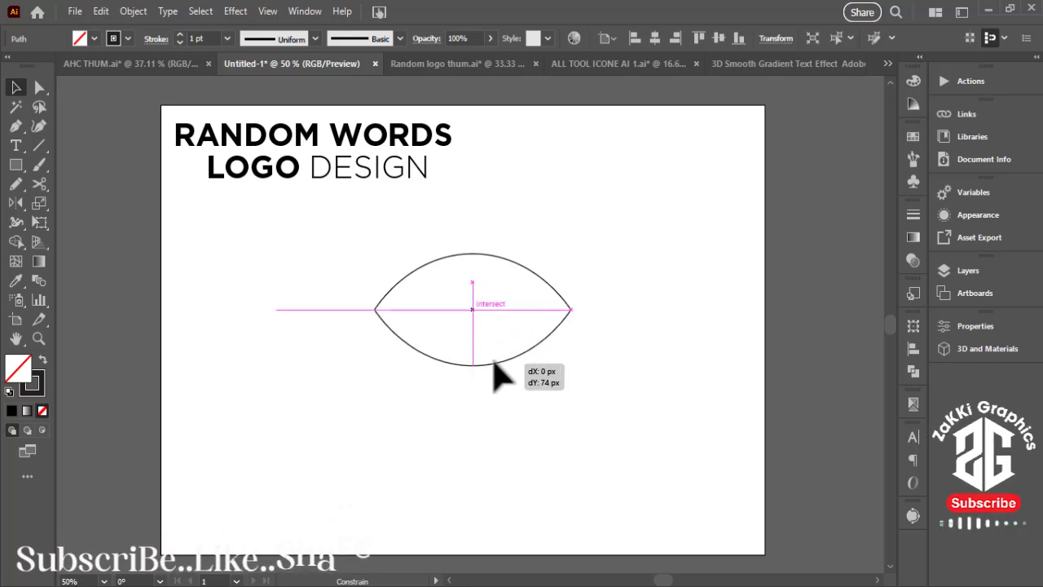
pyautogui.press('z')
pyautogui.moveTo(586, 315)
pyautogui.mouseDown()
pyautogui.moveTo(687, 295)
pyautogui.moveTo(592, 282)
pyautogui.moveTo(704, 275)
pyautogui.moveTo(597, 291)
pyautogui.mouseUp()
# Select both arcs of the eye outline and enlarge them from the centre.
pyautogui.click(16, 87)
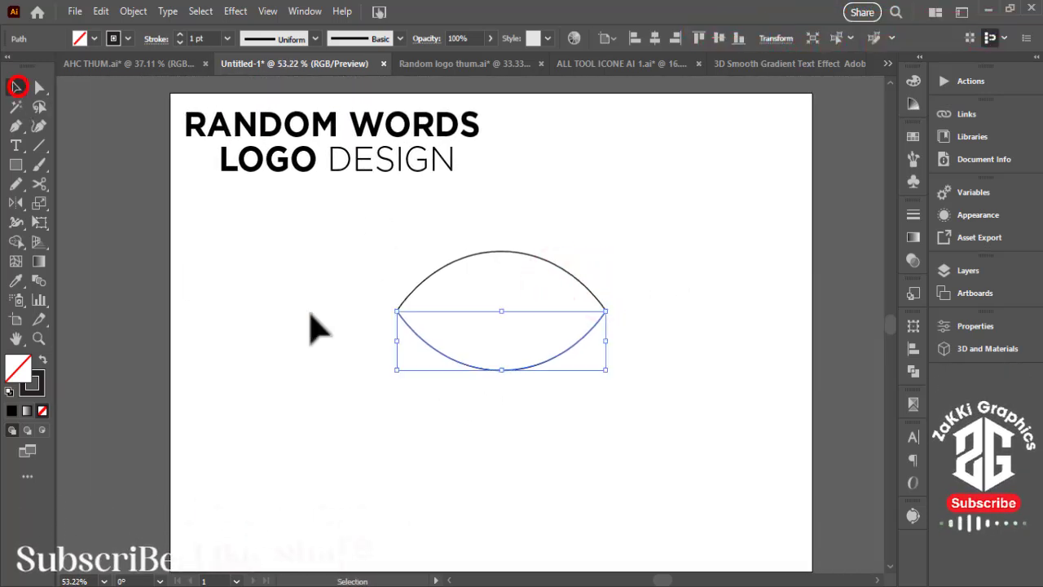
pyautogui.click(310, 313)
pyautogui.moveTo(305, 277); pyautogui.dragTo(668, 368)
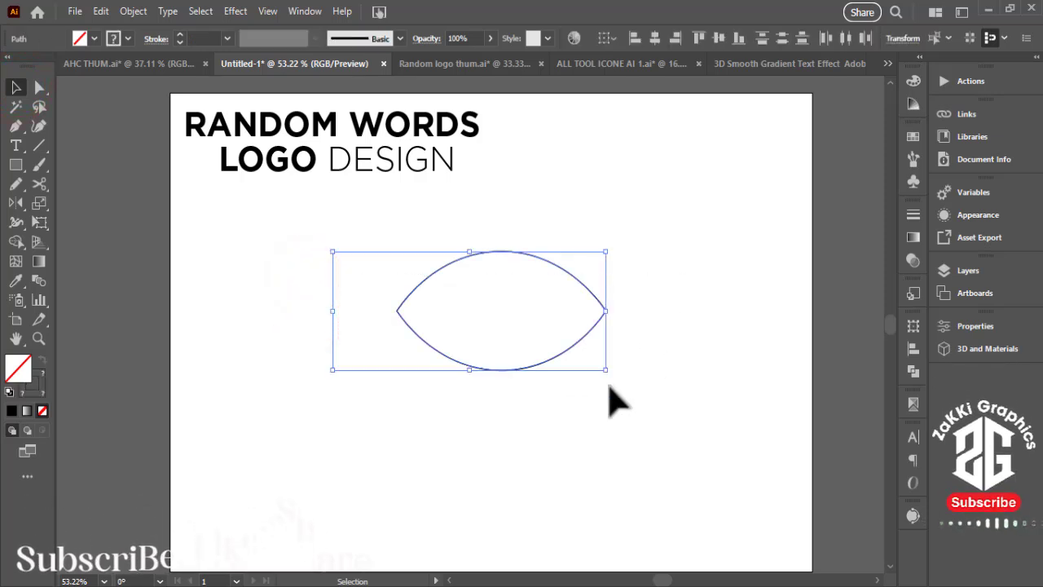
pyautogui.click(613, 402)
pyautogui.moveTo(406, 425); pyautogui.dragTo(391, 427)
pyautogui.click(394, 426)
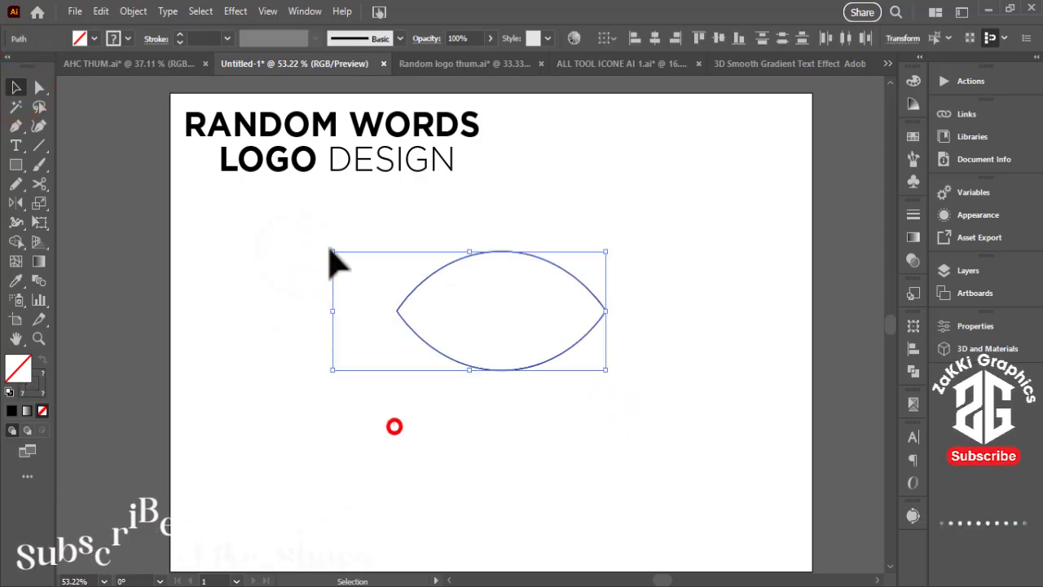
pyautogui.moveTo(309, 235); pyautogui.dragTo(394, 424)
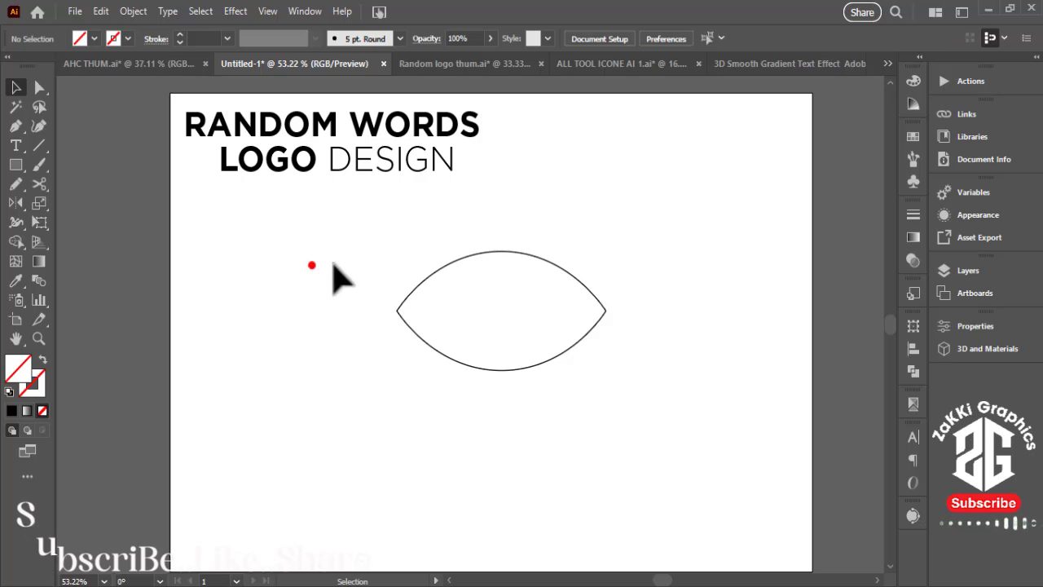
pyautogui.moveTo(310, 264); pyautogui.dragTo(617, 408)
pyautogui.moveTo(605, 252); pyautogui.dragTo(688, 205)
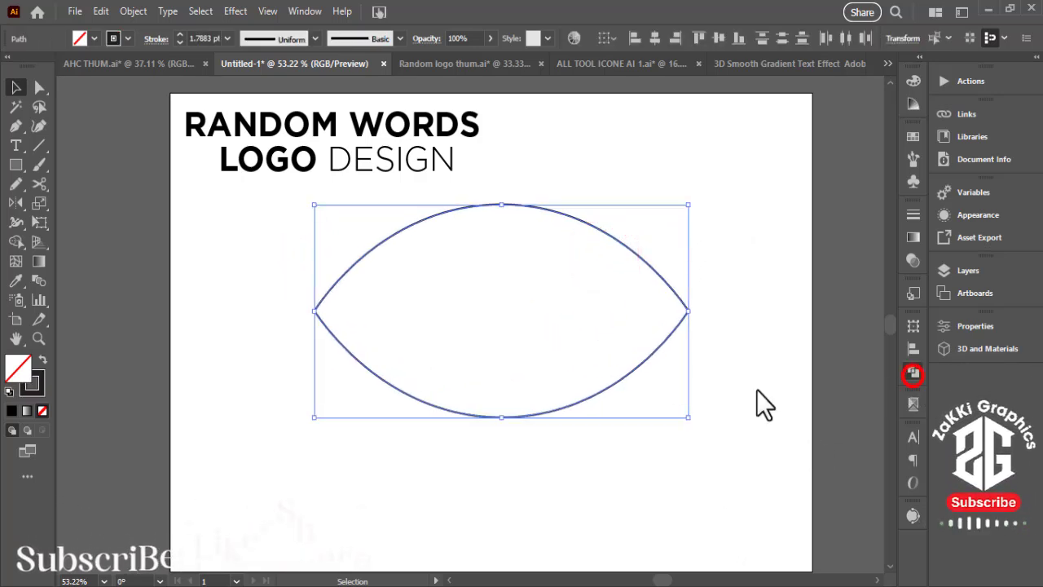
# Merge the two arcs into one black-filled almond shape with the Shape Builder.
pyautogui.click(913, 374)
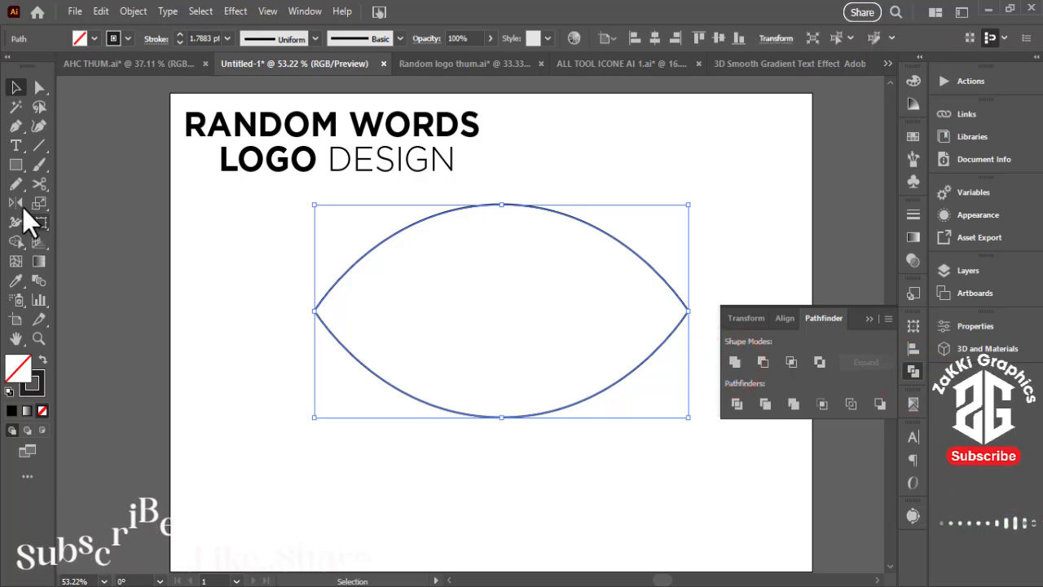
pyautogui.click(15, 240)
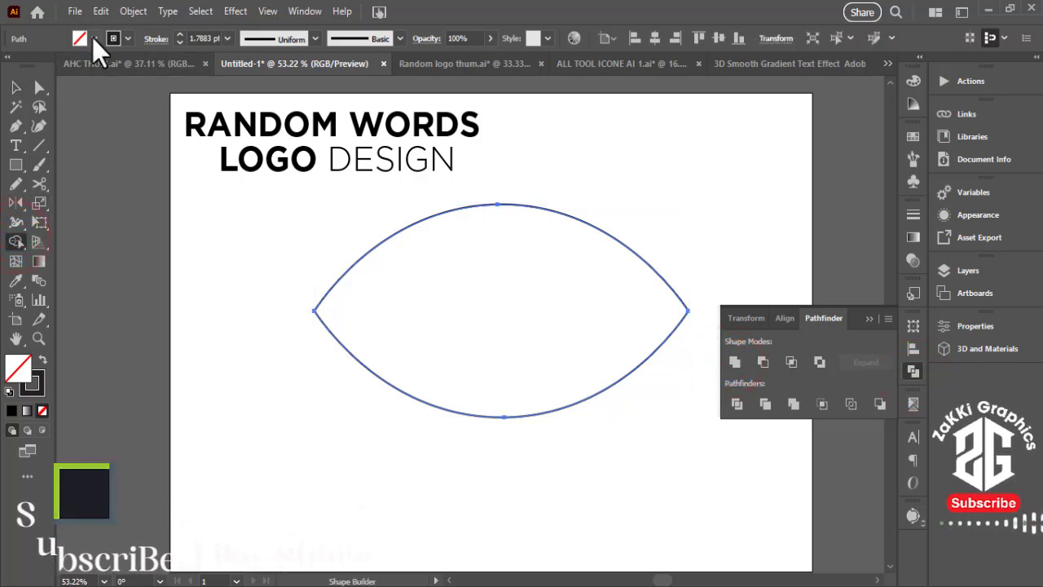
pyautogui.click(94, 39)
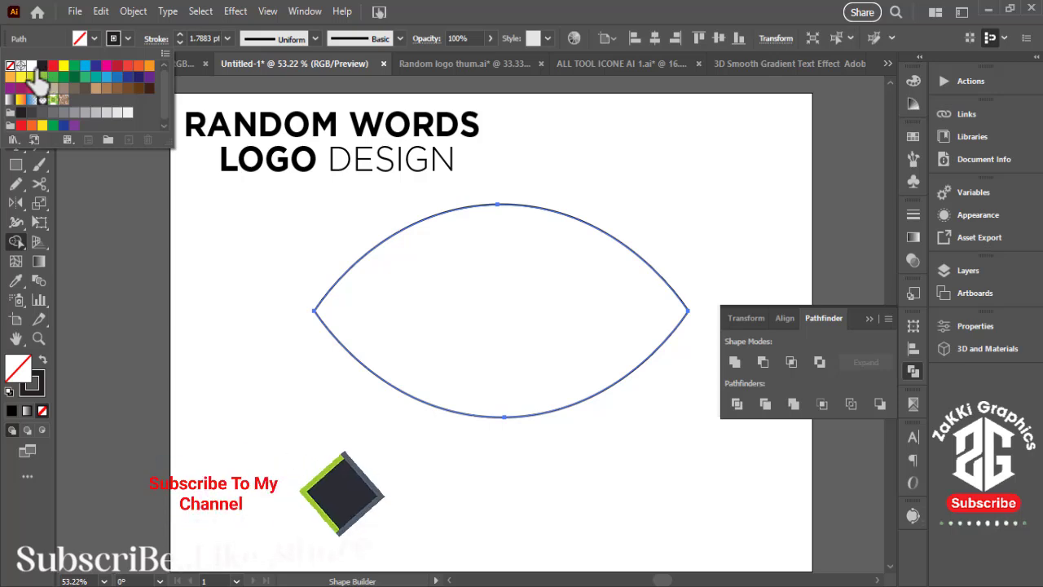
pyautogui.click(43, 65)
pyautogui.click(492, 289)
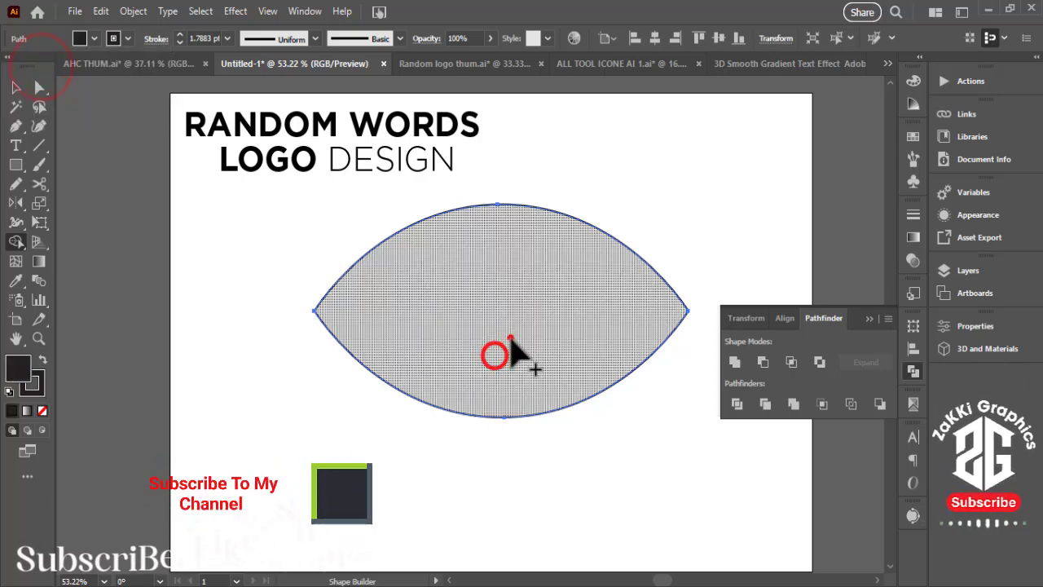
pyautogui.click(498, 349)
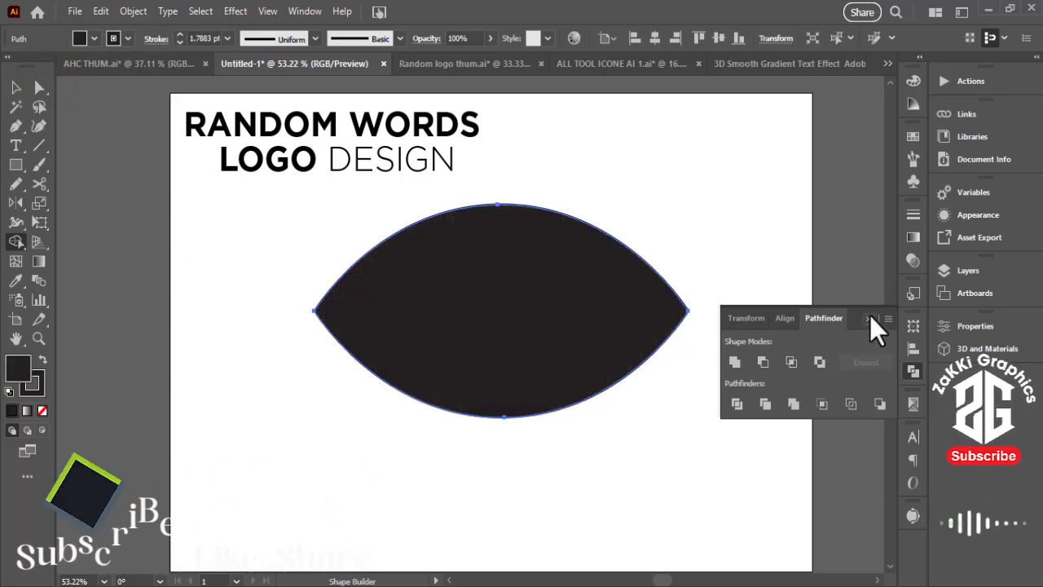
pyautogui.click(870, 318)
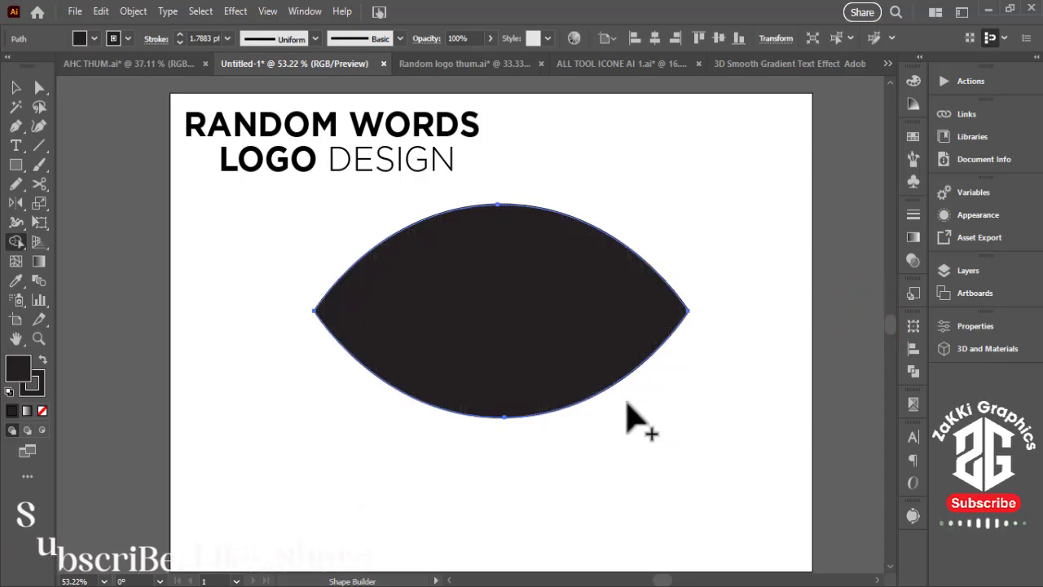
pyautogui.moveTo(685, 444); pyautogui.dragTo(678, 447)
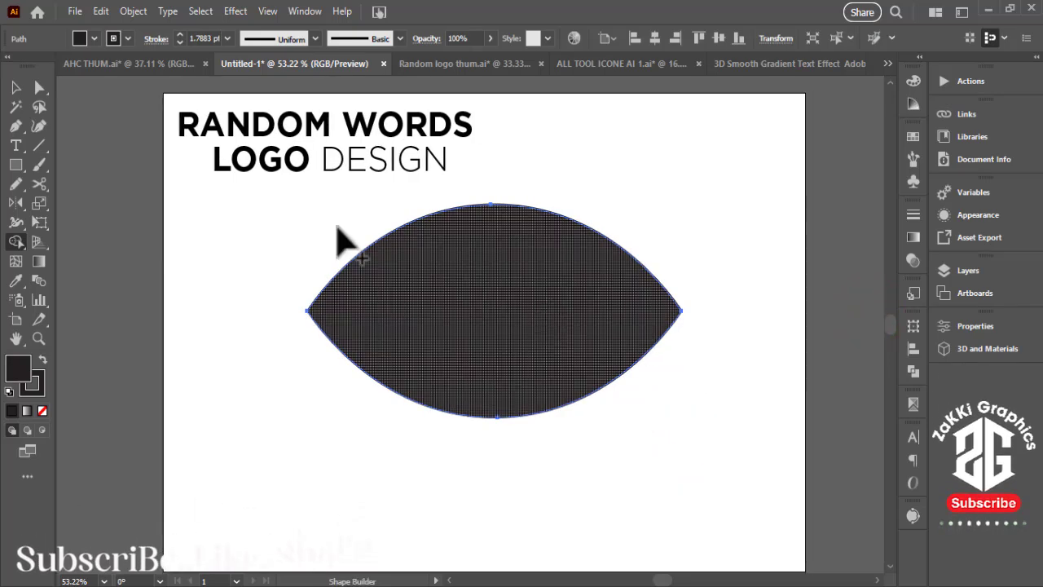
# Set the almond shape's fill to None, leaving only its outline.
pyautogui.click(598, 354)
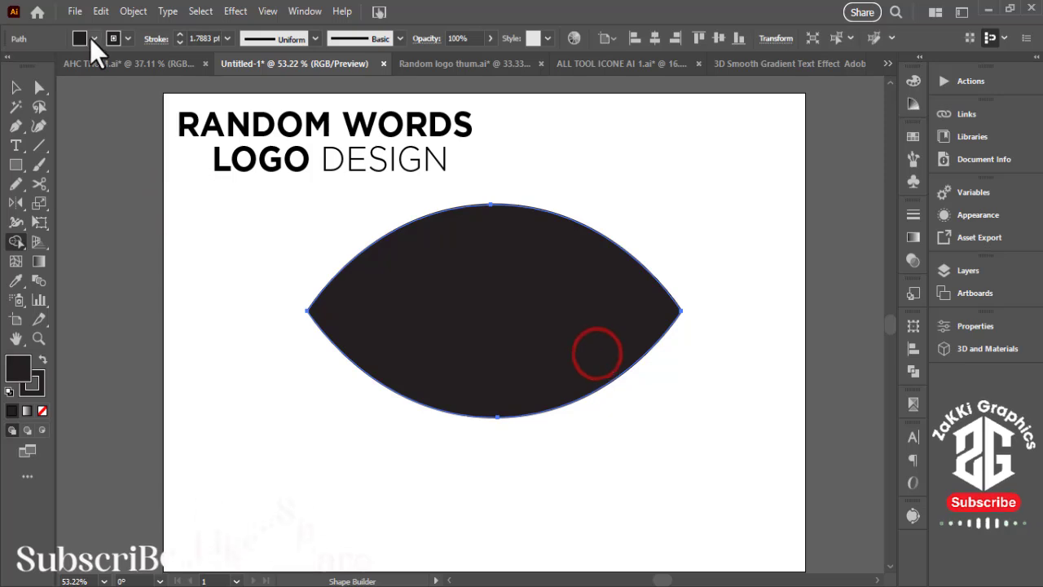
pyautogui.click(85, 38)
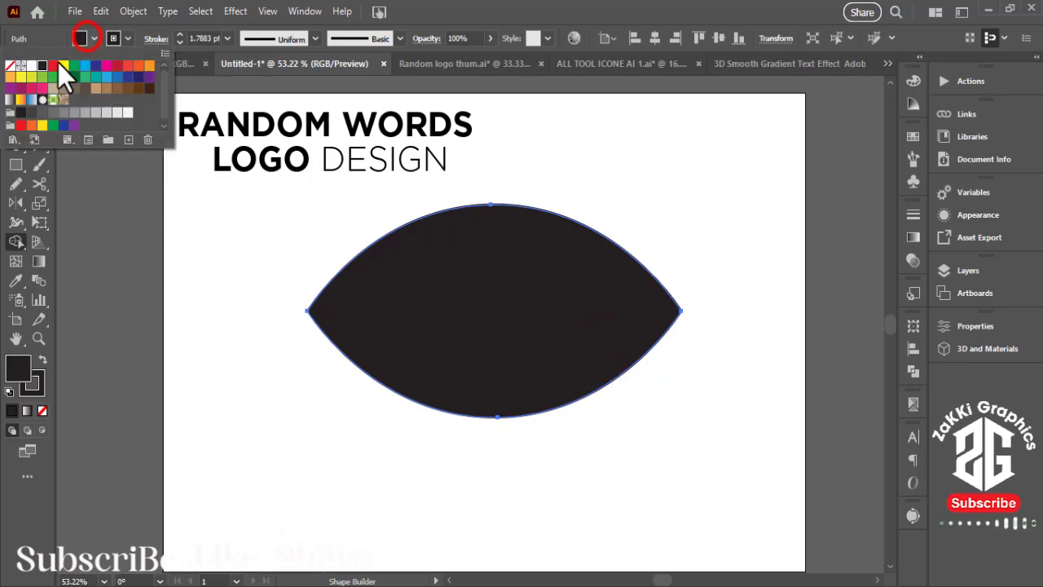
pyautogui.click(10, 65)
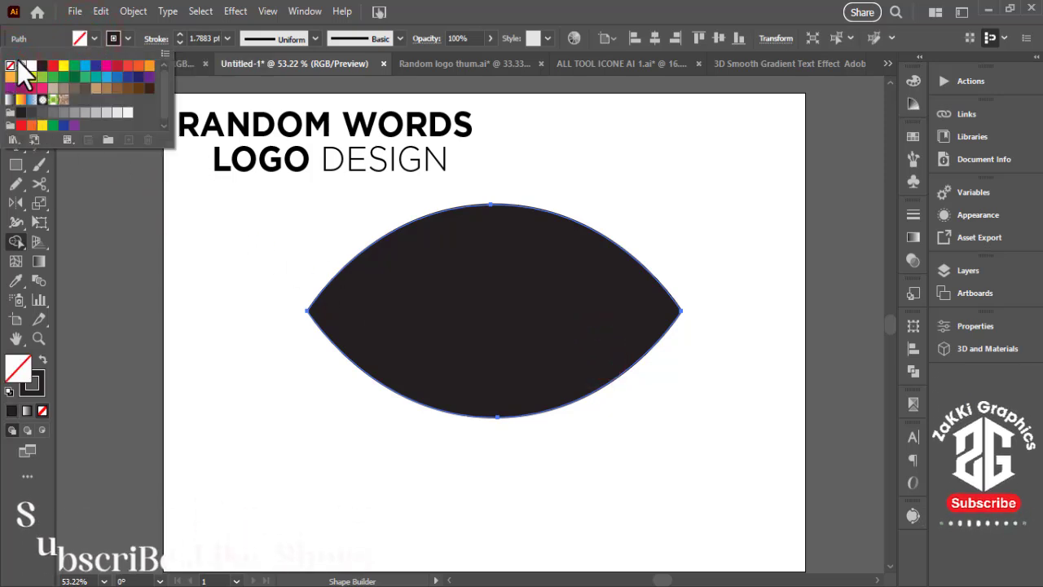
pyautogui.click(10, 66)
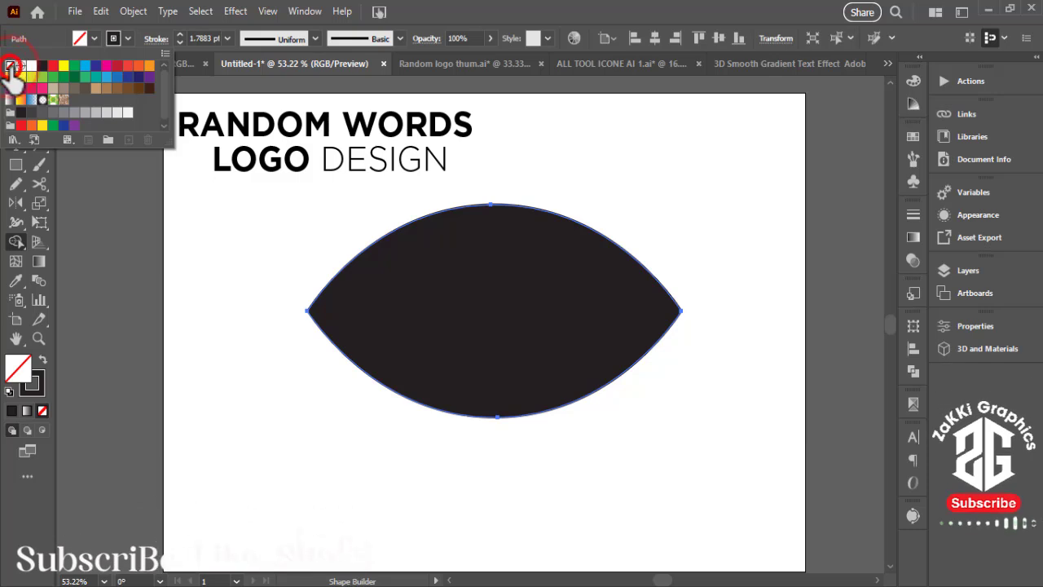
pyautogui.click(315, 358)
pyautogui.click(252, 244)
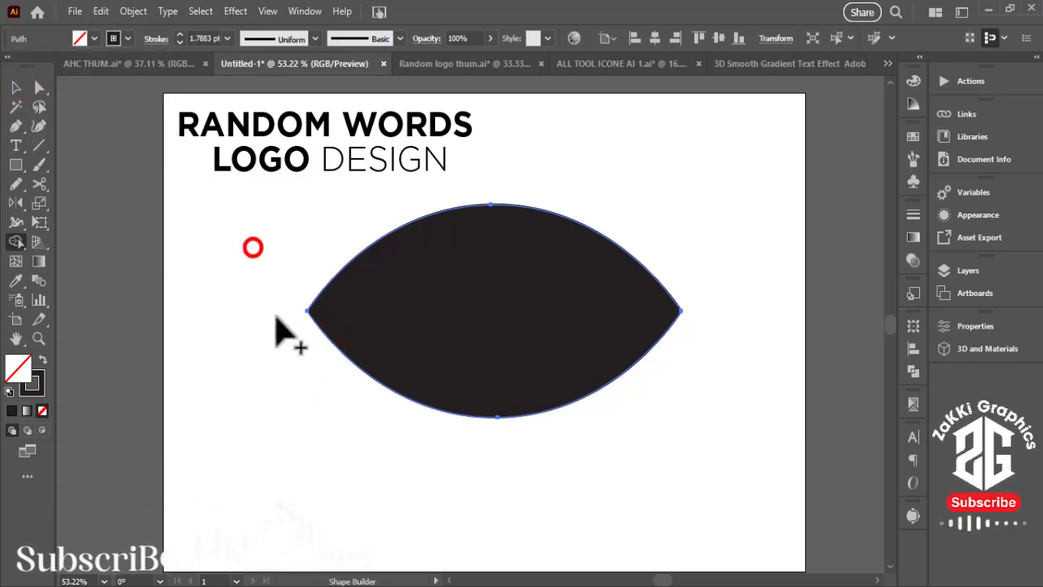
pyautogui.click(254, 269)
# Raise the almond outline's stroke weight to 19 pt and nudge the shape slightly lower.
pyautogui.click(15, 86)
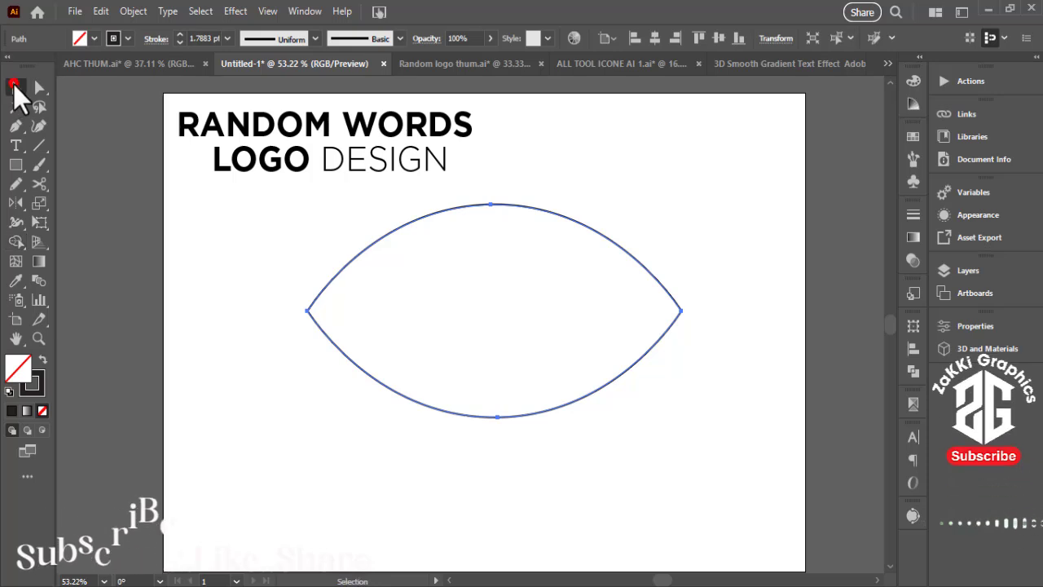
pyautogui.moveTo(159, 221); pyautogui.dragTo(314, 314)
pyautogui.moveTo(237, 270); pyautogui.dragTo(457, 359)
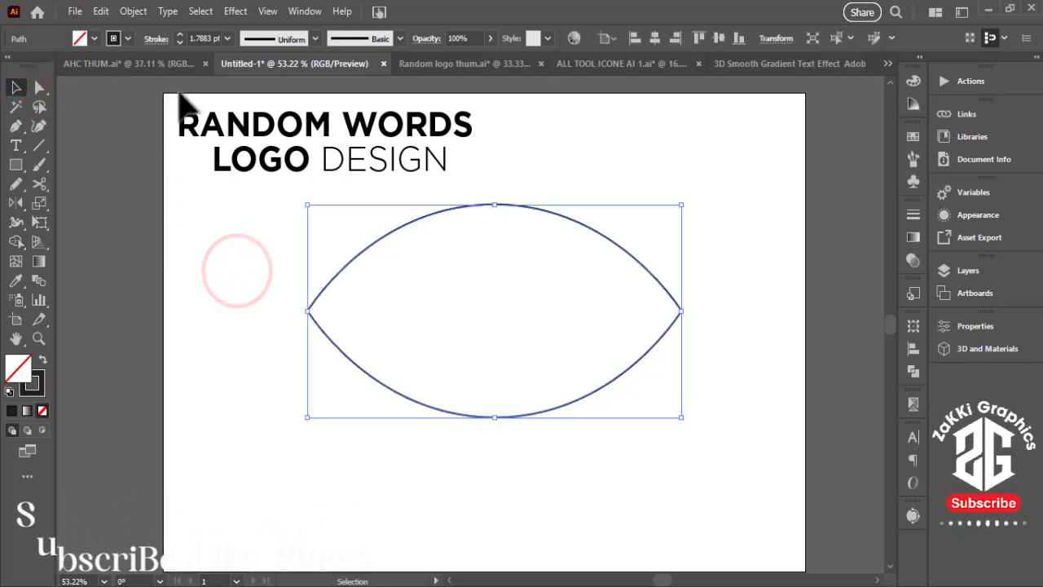
pyautogui.click(179, 37)
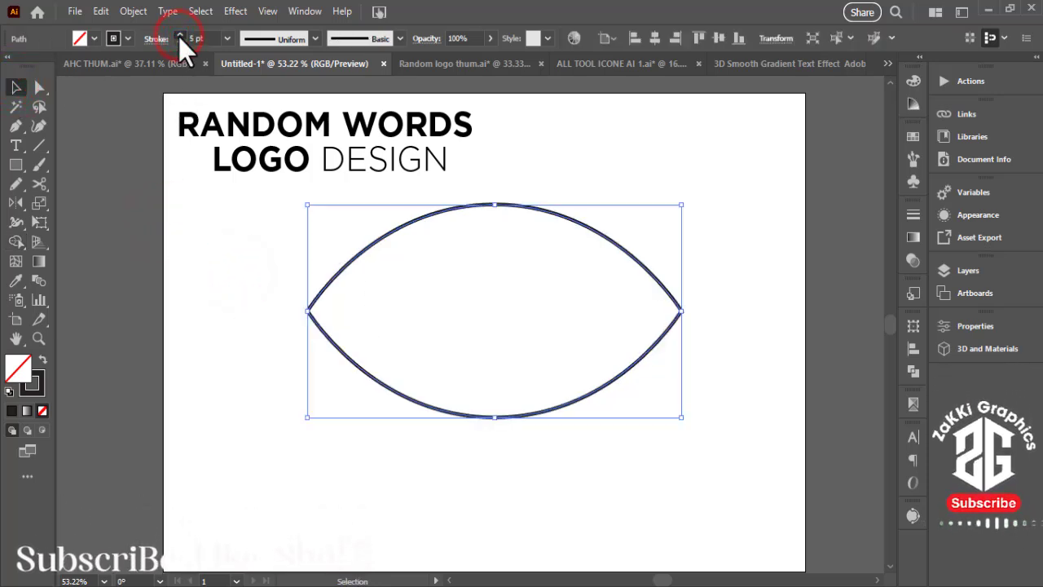
pyautogui.click(178, 37)
pyautogui.click(179, 37)
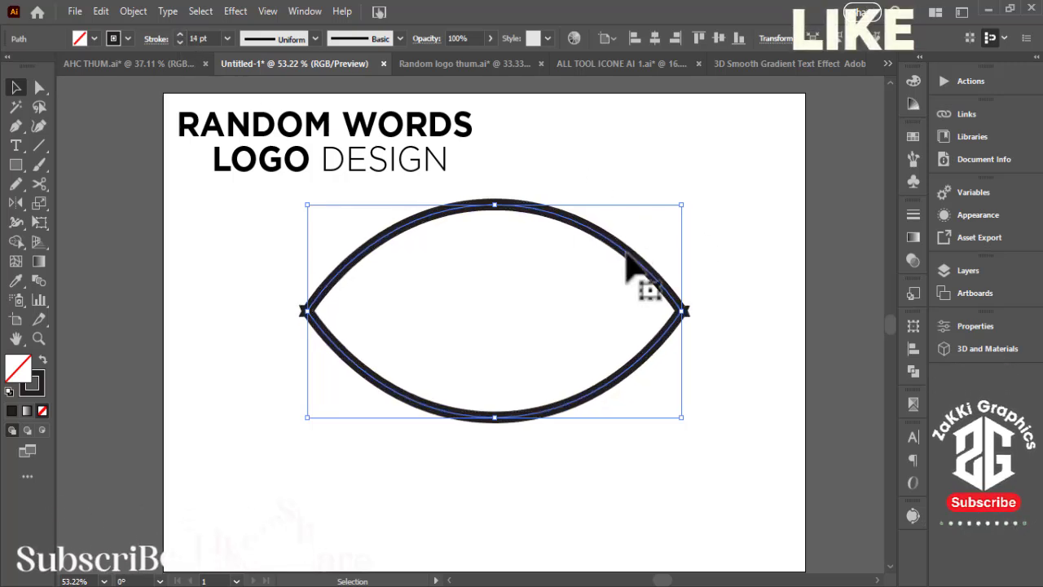
pyautogui.moveTo(625, 261); pyautogui.dragTo(620, 281)
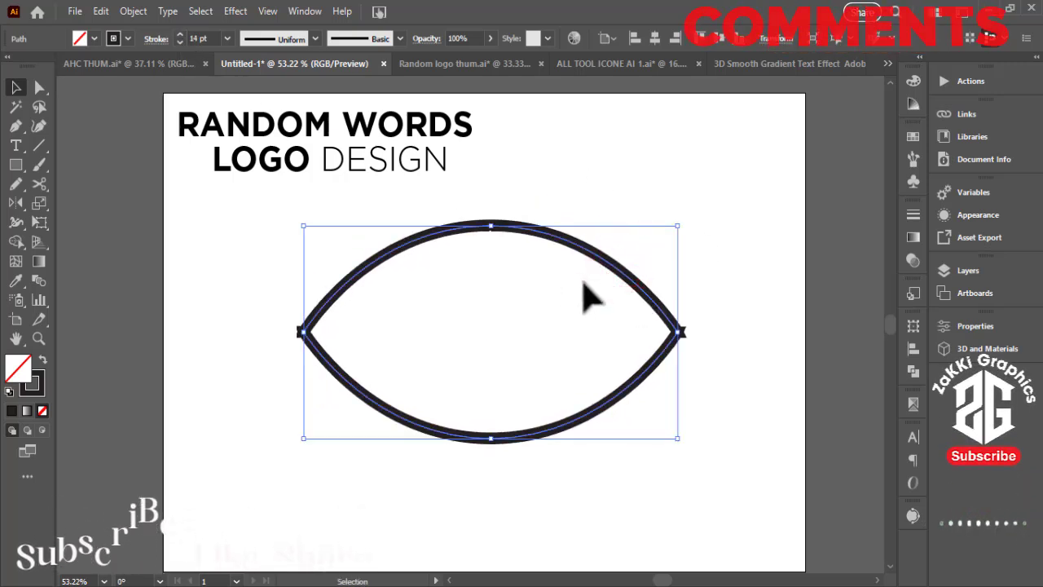
pyautogui.click(179, 35)
pyautogui.click(178, 36)
pyautogui.click(178, 36)
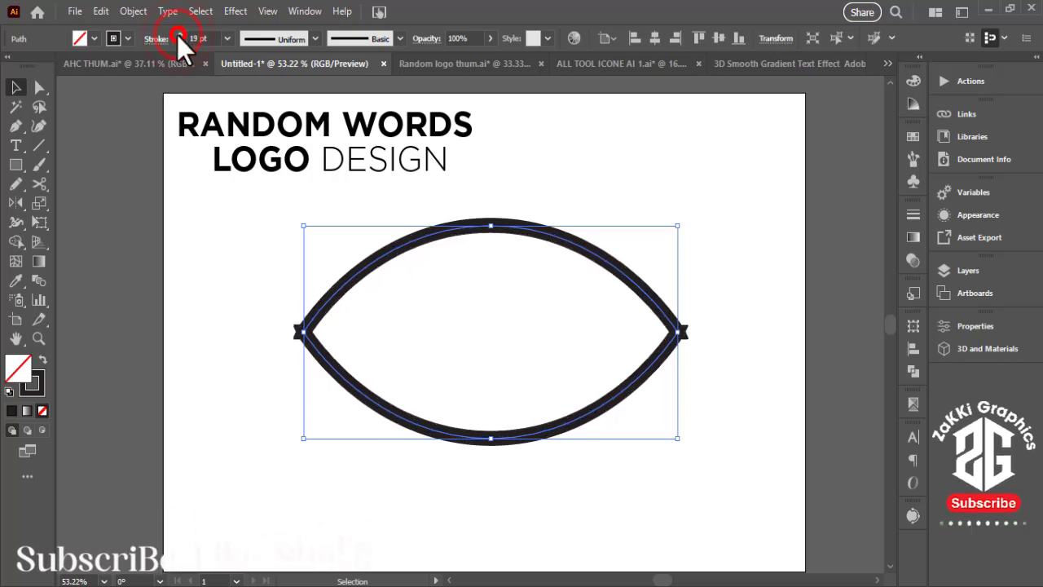
pyautogui.click(727, 397)
pyautogui.press('z')
pyautogui.moveTo(667, 328)
pyautogui.mouseDown()
pyautogui.moveTo(838, 316)
pyautogui.moveTo(741, 353)
pyautogui.mouseUp()
pyautogui.moveTo(533, 356); pyautogui.dragTo(663, 352)
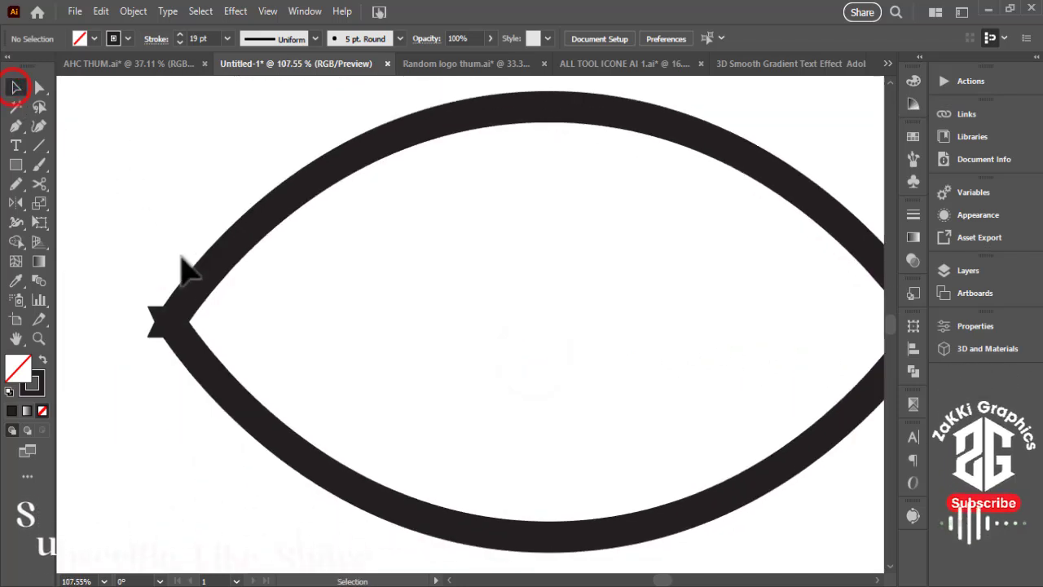
# Give the almond path a black fill and merge it with the Shape Builder.
pyautogui.click(196, 285)
pyautogui.rightClick(198, 290)
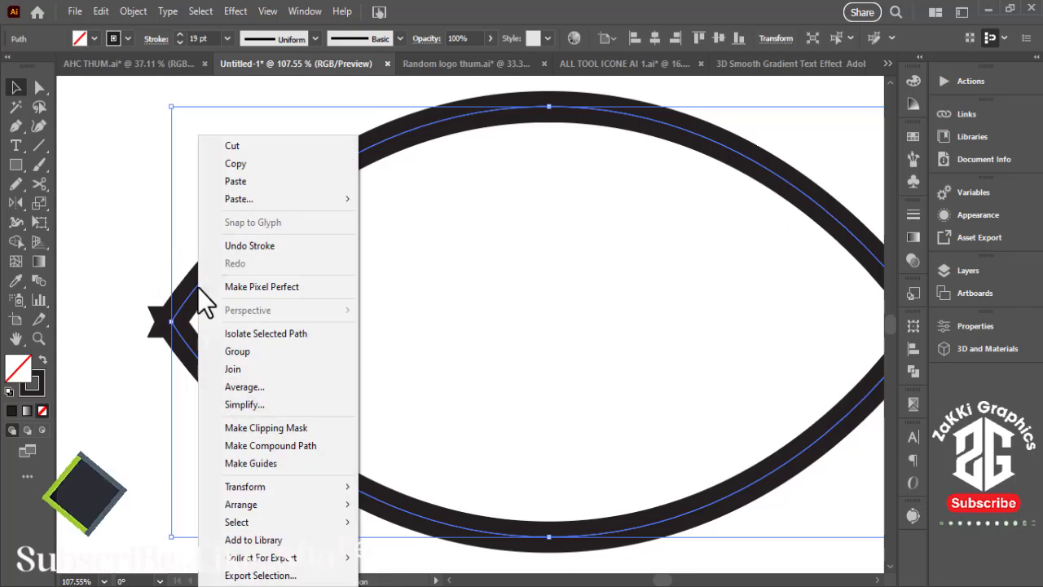
pyautogui.click(132, 197)
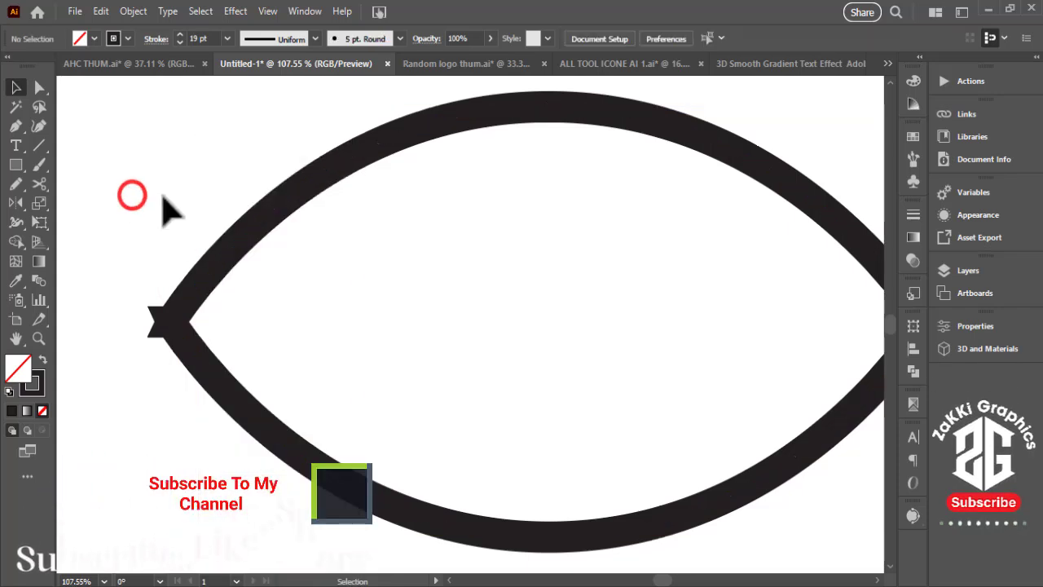
pyautogui.moveTo(171, 197); pyautogui.dragTo(325, 261)
pyautogui.click(94, 39)
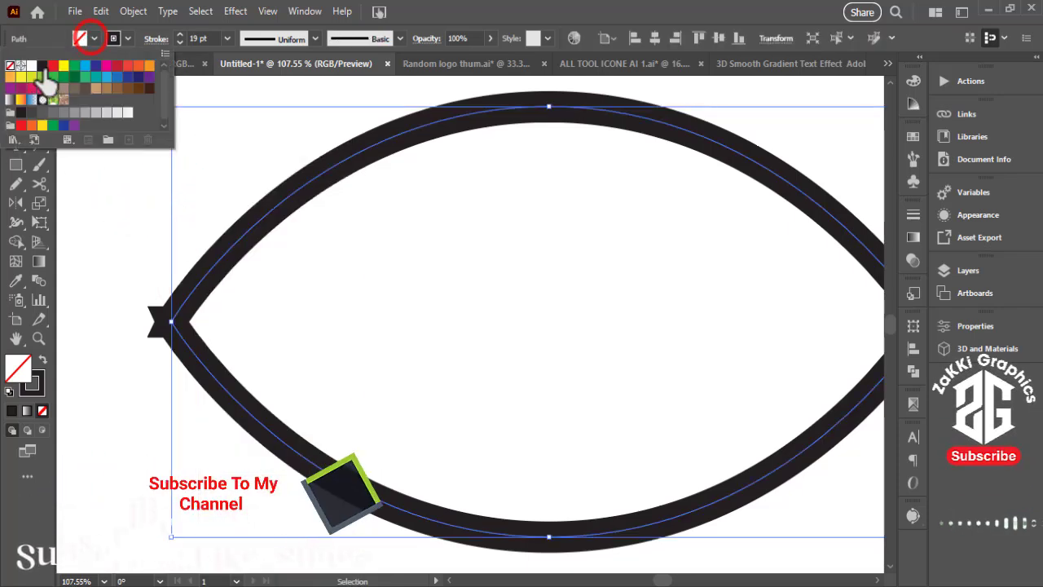
pyautogui.click(51, 70)
pyautogui.click(394, 352)
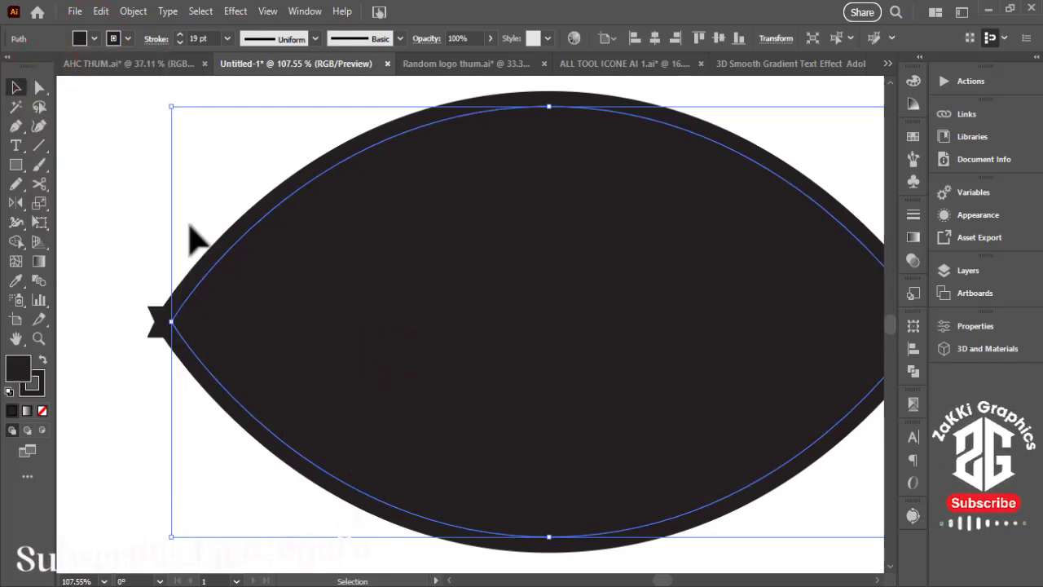
pyautogui.click(18, 242)
pyautogui.click(447, 296)
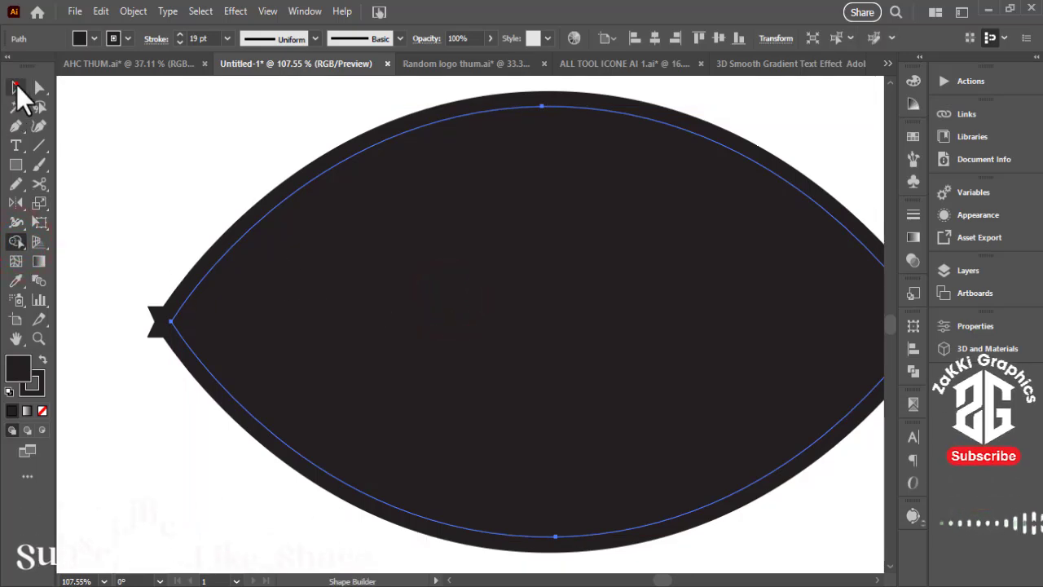
# Drag the black almond shape around to position it below the LOGO DESIGN title.
pyautogui.click(16, 87)
pyautogui.moveTo(144, 121); pyautogui.dragTo(217, 217)
pyautogui.rightClick(443, 355)
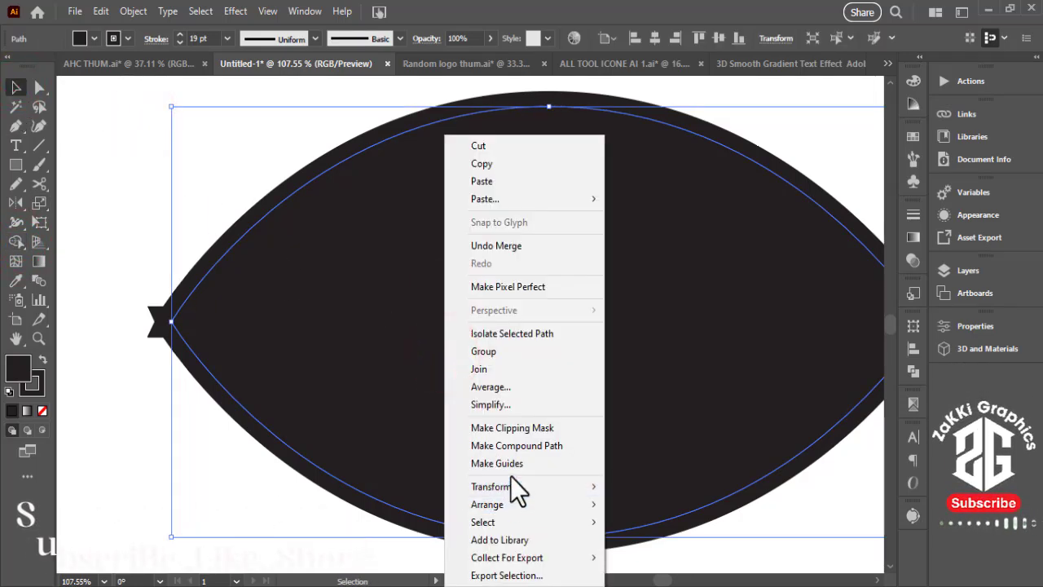
pyautogui.click(158, 193)
pyautogui.moveTo(502, 349)
pyautogui.mouseDown()
pyautogui.moveTo(658, 447)
pyautogui.moveTo(542, 354)
pyautogui.mouseUp()
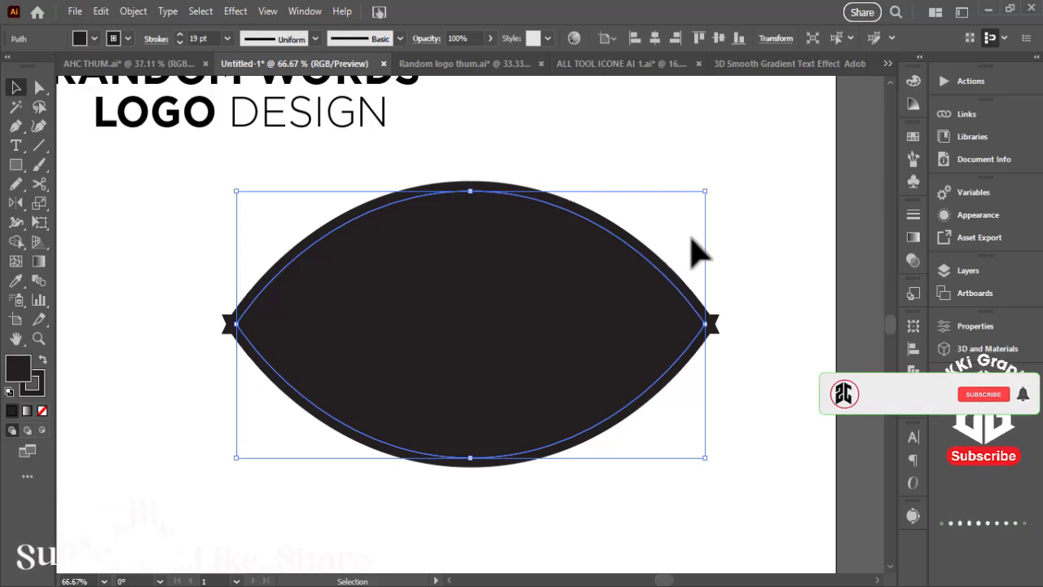
pyautogui.click(784, 232)
pyautogui.click(560, 308)
pyautogui.moveTo(544, 358); pyautogui.dragTo(603, 314)
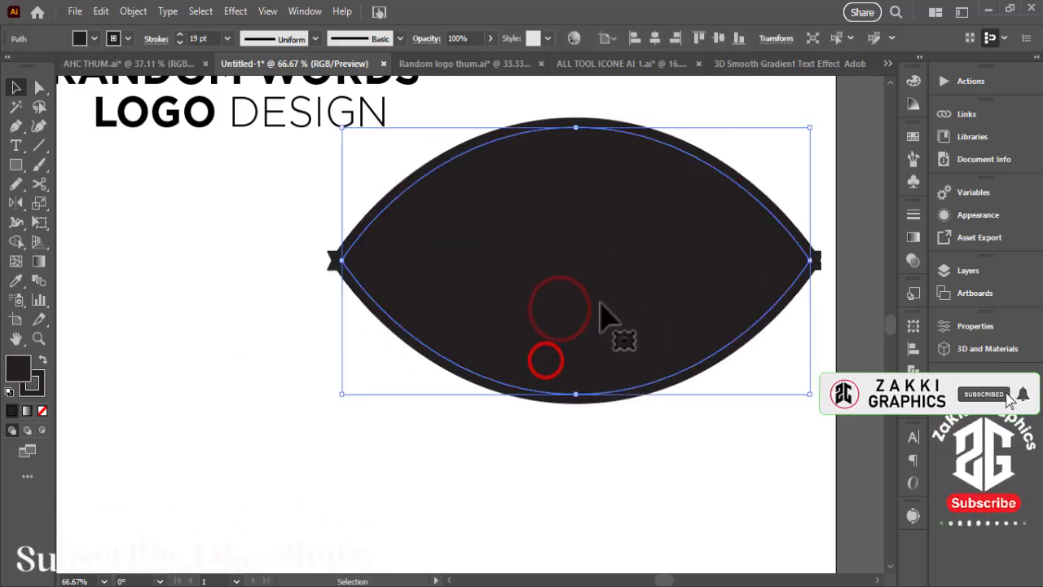
pyautogui.rightClick(538, 330)
pyautogui.click(398, 462)
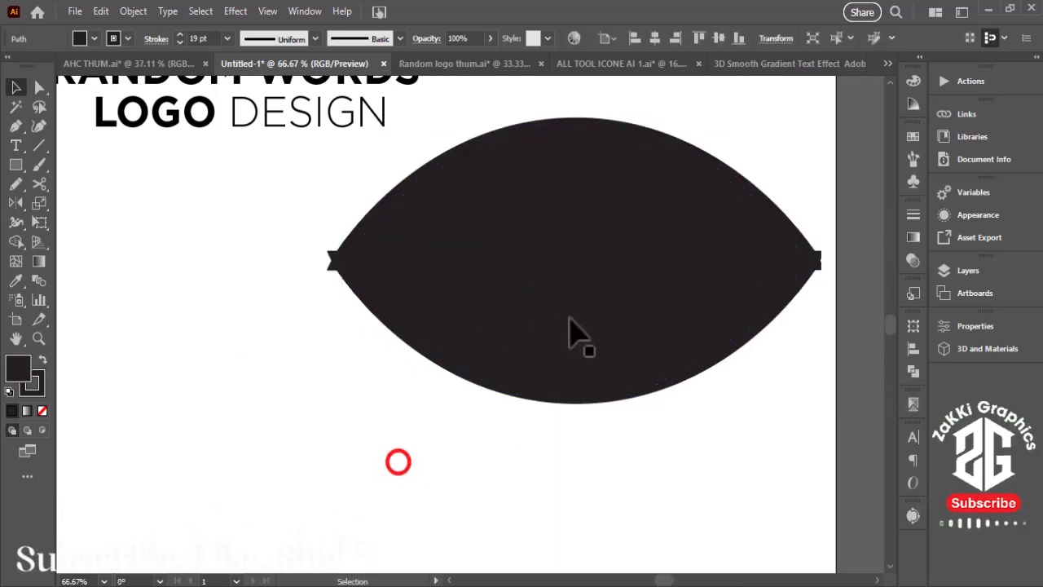
pyautogui.moveTo(568, 322); pyautogui.dragTo(412, 399)
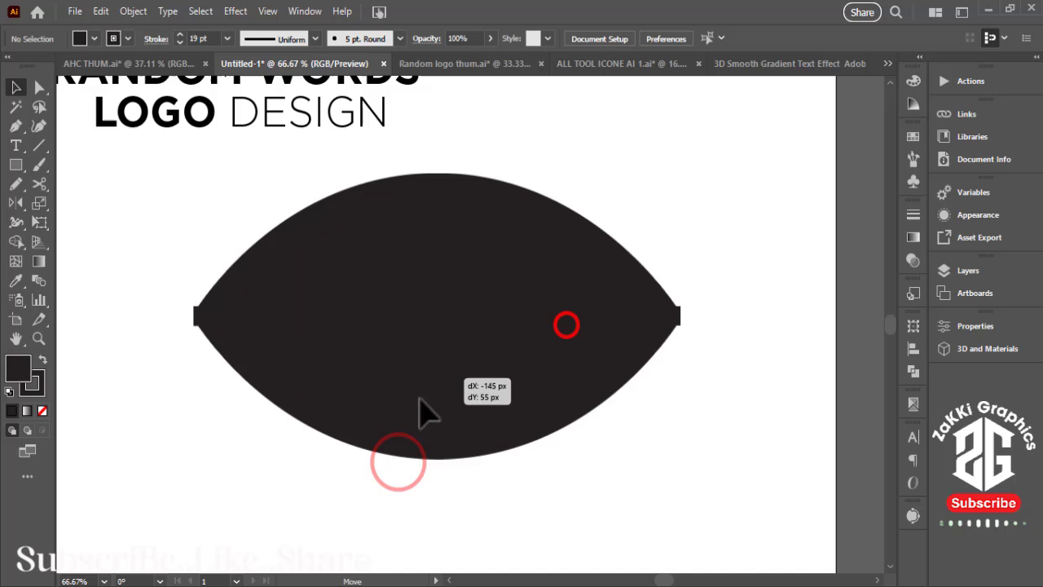
# Undo an accidental Shape Builder region deletion and nudge the almond shape slightly.
pyautogui.click(14, 239)
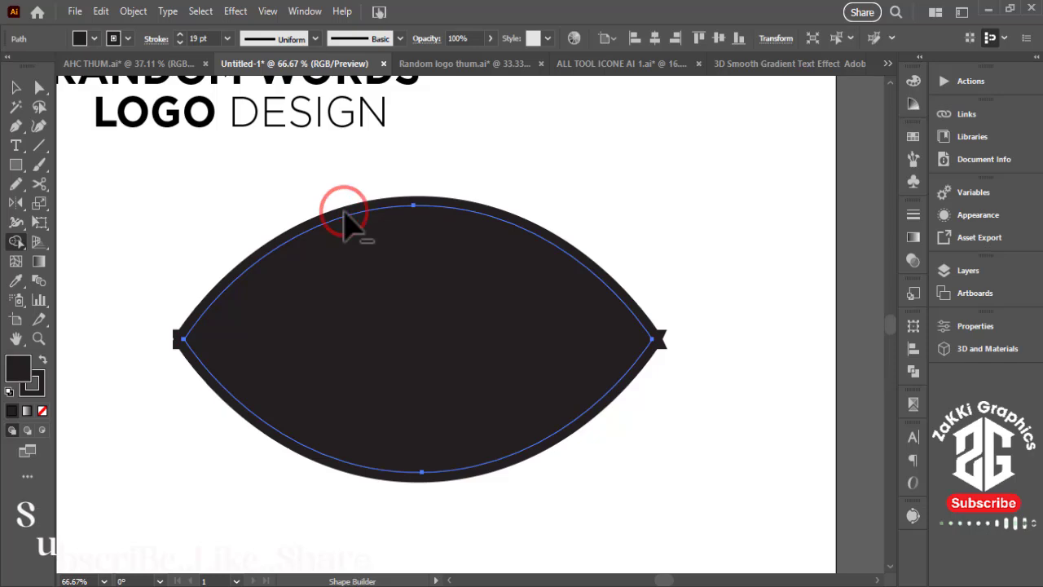
pyautogui.moveTo(344, 218); pyautogui.dragTo(184, 341)
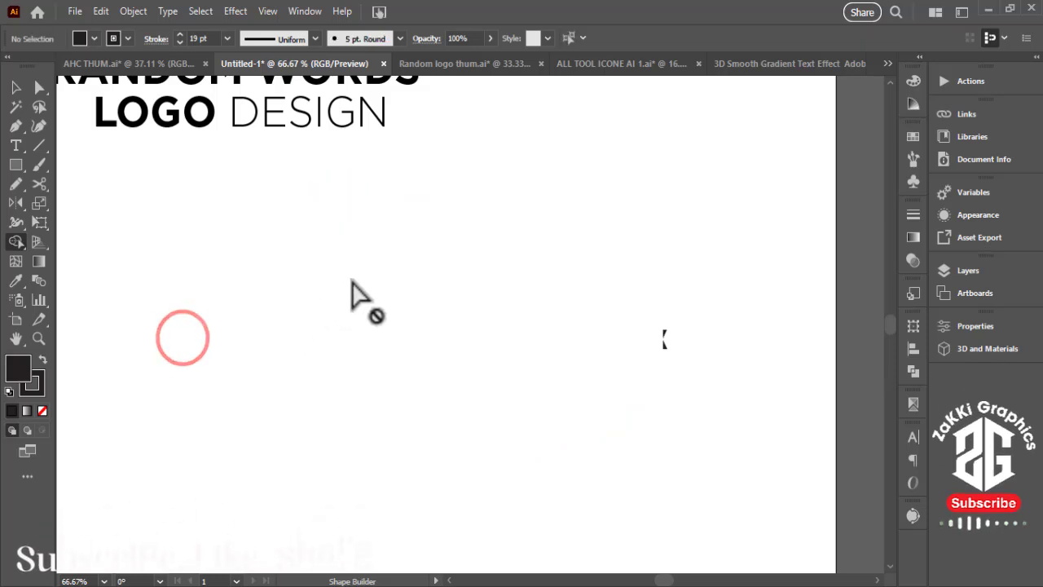
pyautogui.hotkey('ctrl', 'z')
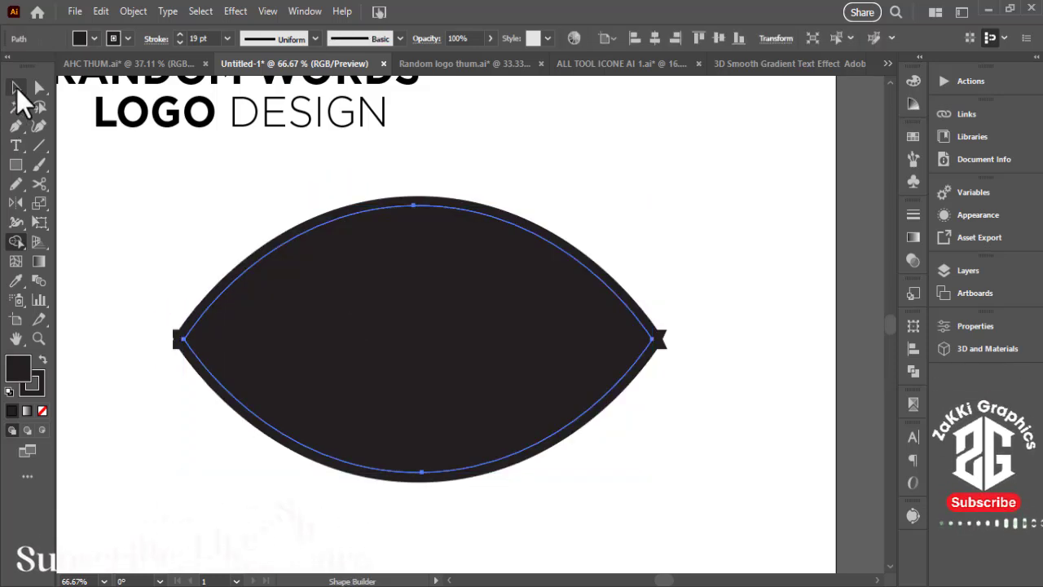
pyautogui.click(16, 87)
pyautogui.rightClick(411, 398)
pyautogui.moveTo(400, 382)
pyautogui.mouseDown()
pyautogui.moveTo(411, 398)
pyautogui.moveTo(431, 355)
pyautogui.mouseUp()
# Expand the almond shape's fill and thick stroke into filled outlines.
pyautogui.click(704, 285)
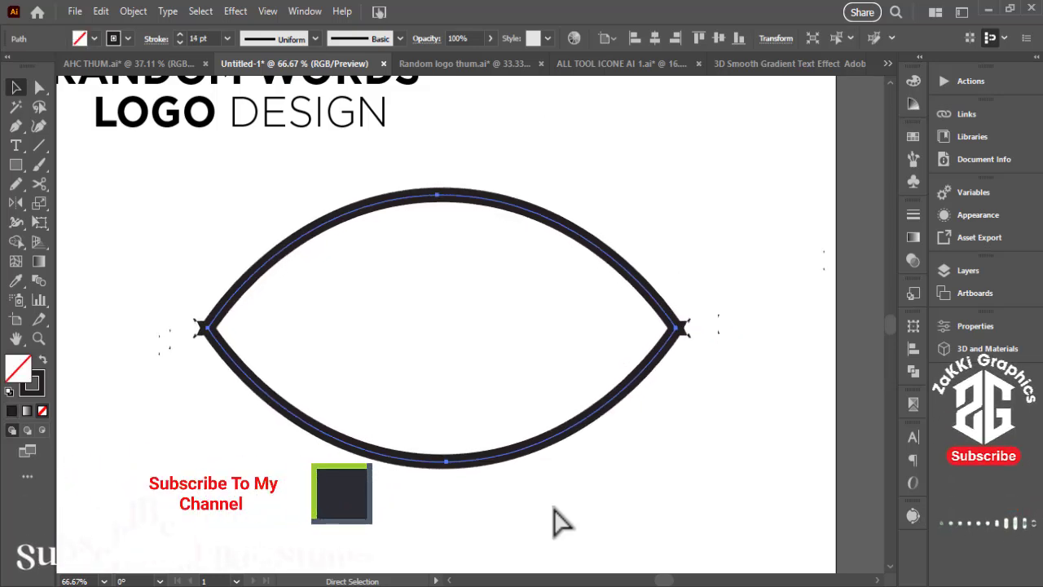
pyautogui.press('v')
pyautogui.press('z')
pyautogui.moveTo(676, 322)
pyautogui.mouseDown()
pyautogui.moveTo(647, 375)
pyautogui.moveTo(758, 350)
pyautogui.moveTo(633, 347)
pyautogui.mouseUp()
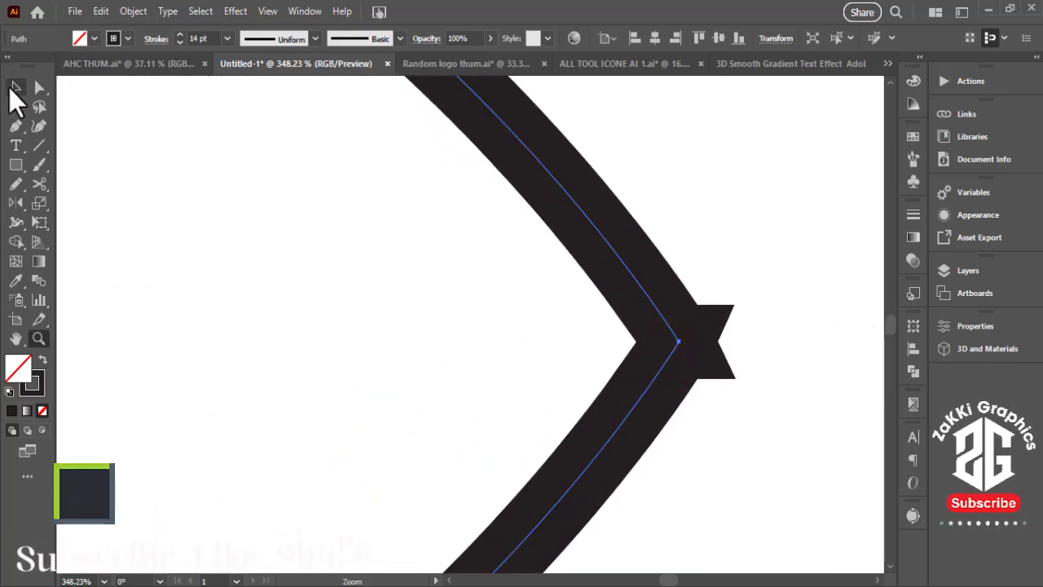
pyautogui.click(133, 9)
pyautogui.click(224, 214)
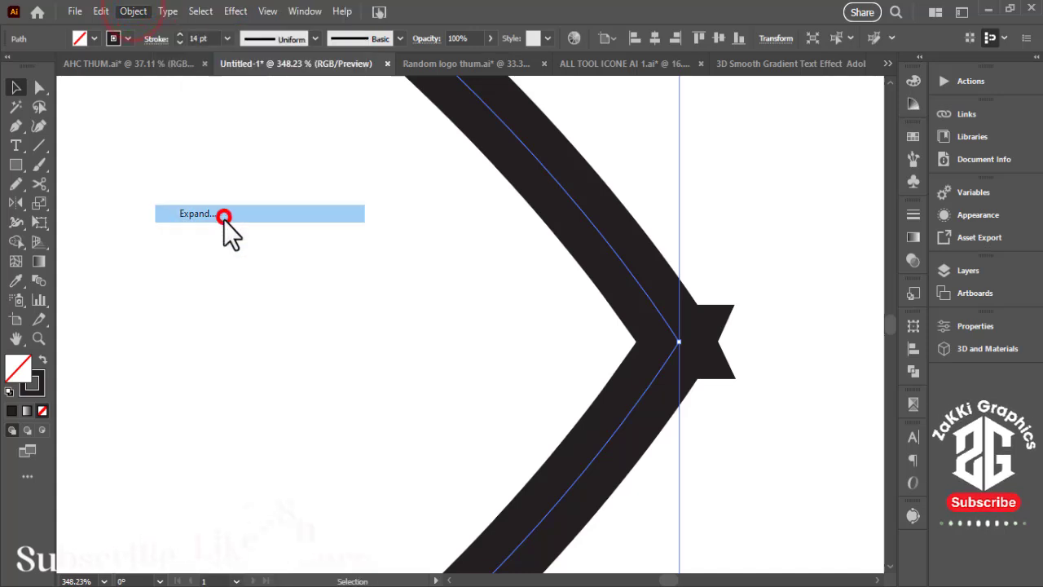
pyautogui.click(249, 374)
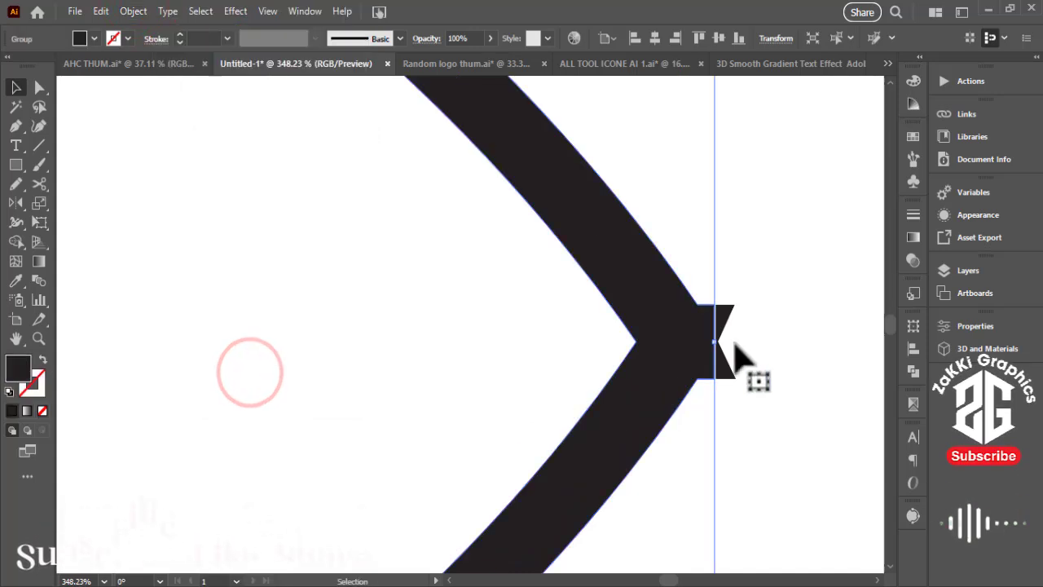
pyautogui.click(789, 288)
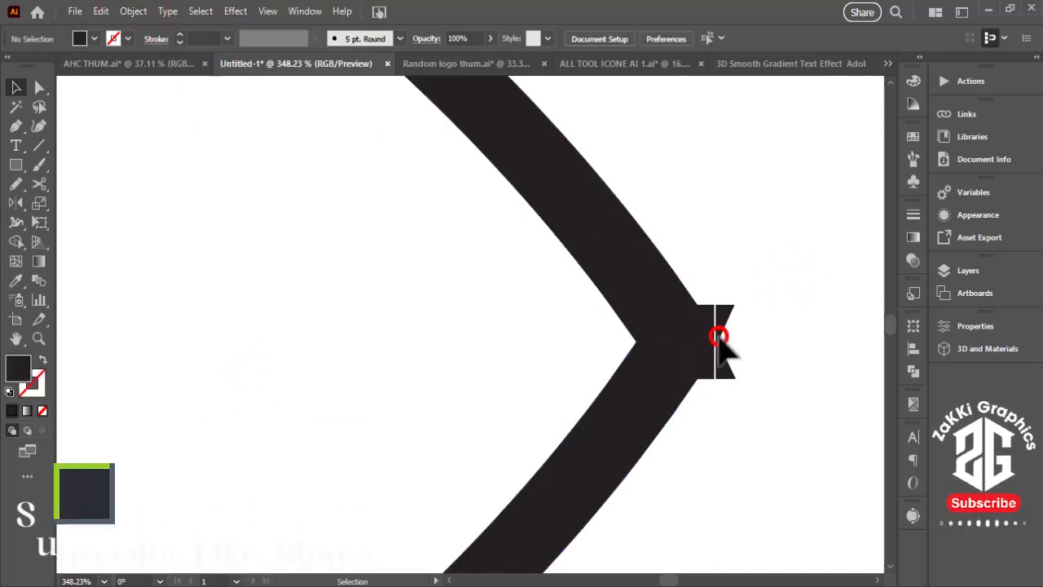
# Move the expanded outline left, ungroup it, and select the compound path.
pyautogui.moveTo(687, 350); pyautogui.dragTo(503, 371)
pyautogui.rightClick(527, 361)
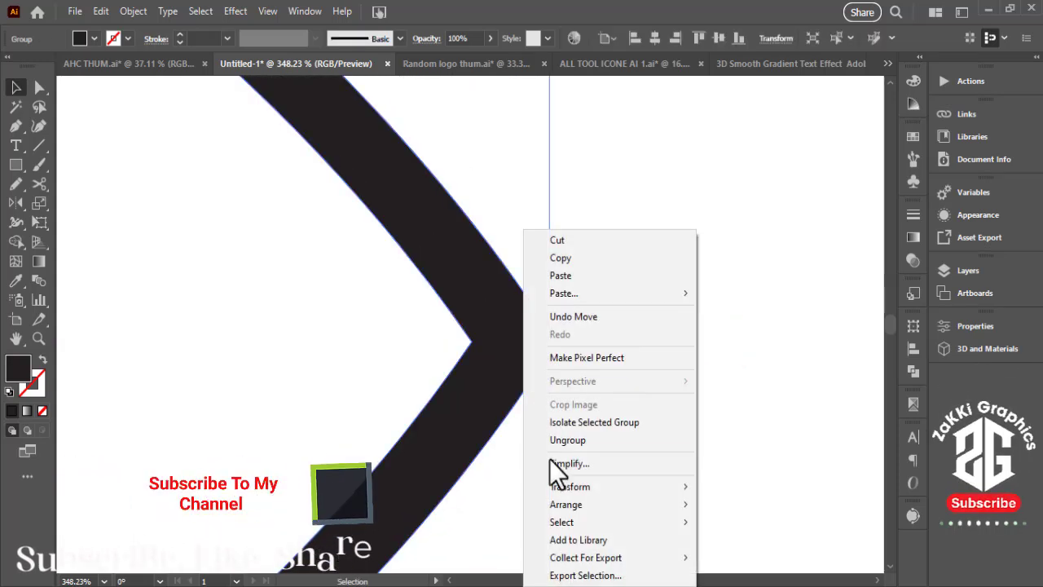
pyautogui.click(577, 443)
pyautogui.click(663, 298)
pyautogui.click(518, 342)
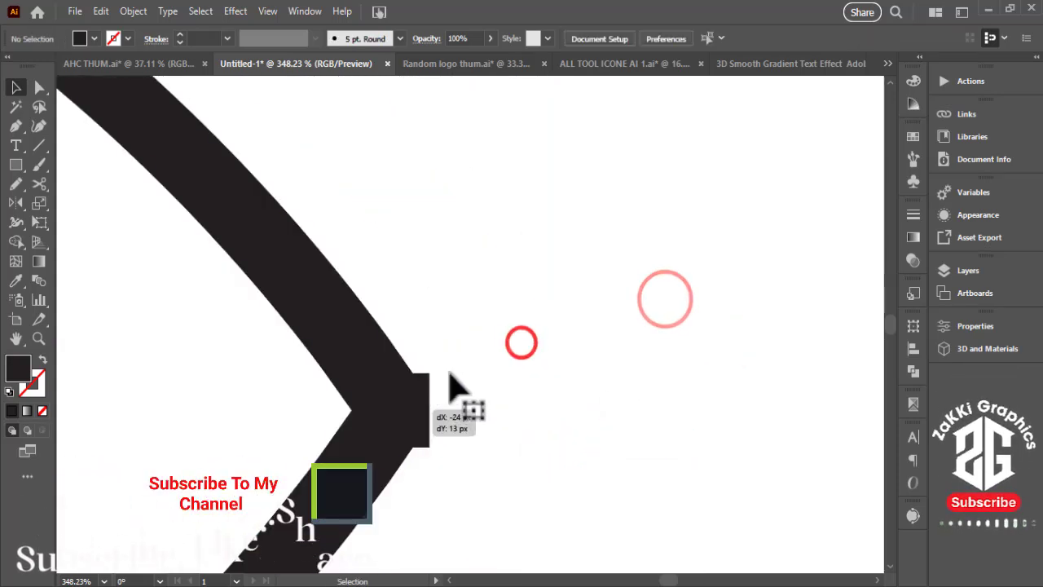
pyautogui.hscroll(-5, 576, 397)
pyautogui.hotkey('ctrl', '1')
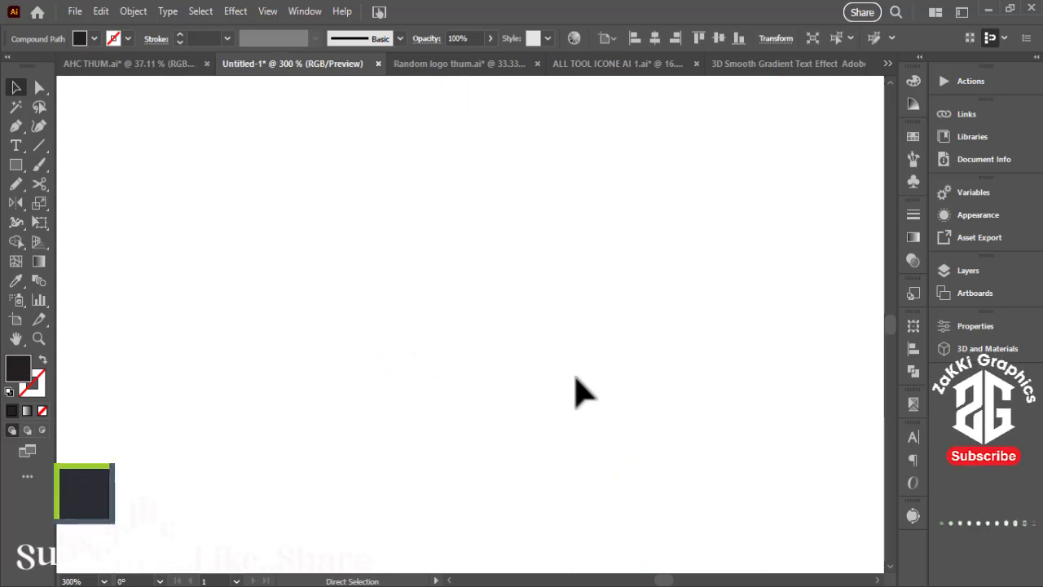
pyautogui.press('v')
pyautogui.hotkey('ctrl', '-')
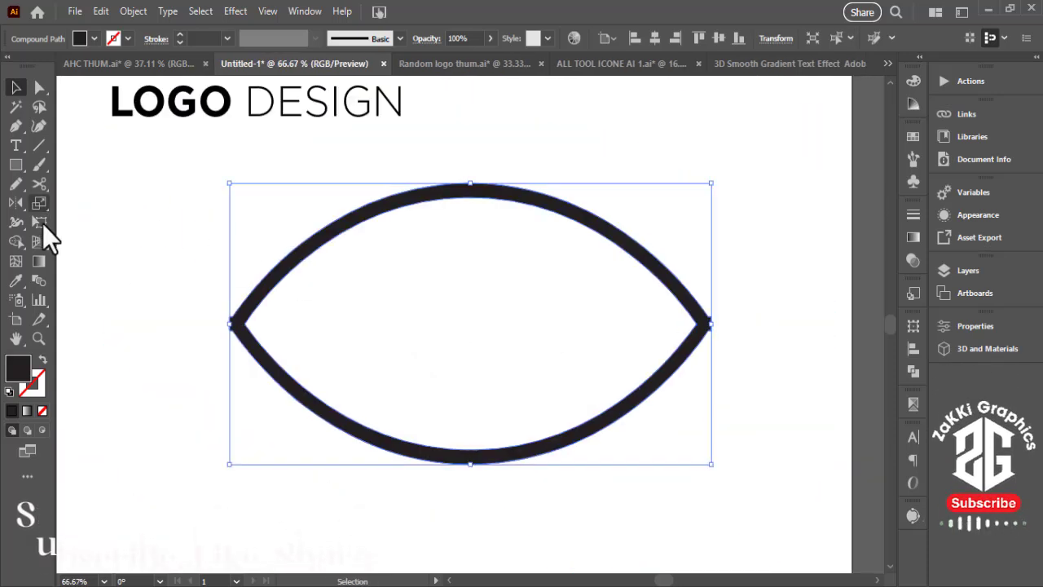
# Fill the inside of the eye outline with a red shape using the Shape Builder.
pyautogui.click(16, 241)
pyautogui.click(91, 41)
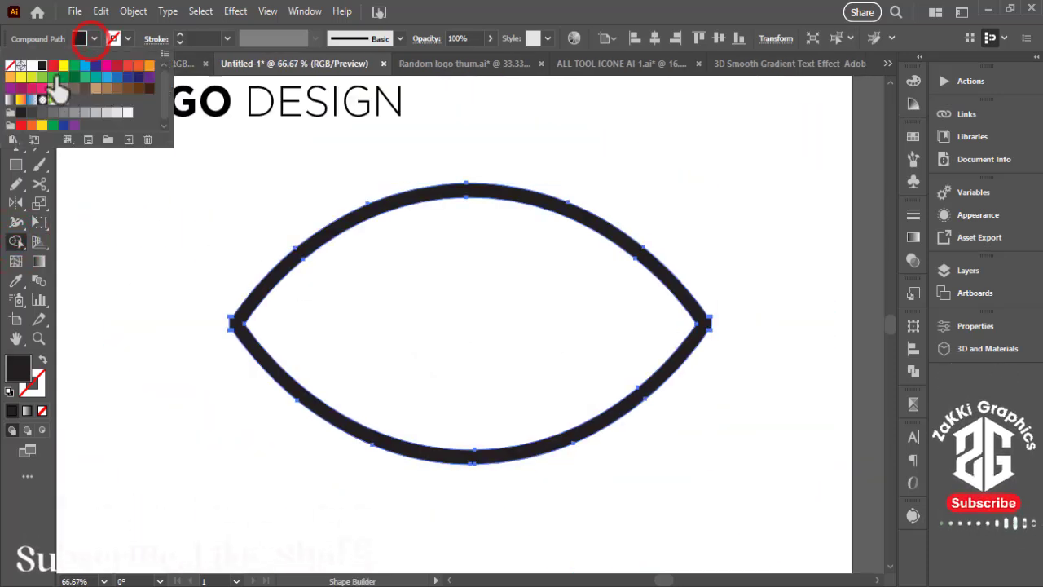
pyautogui.click(52, 65)
pyautogui.click(477, 326)
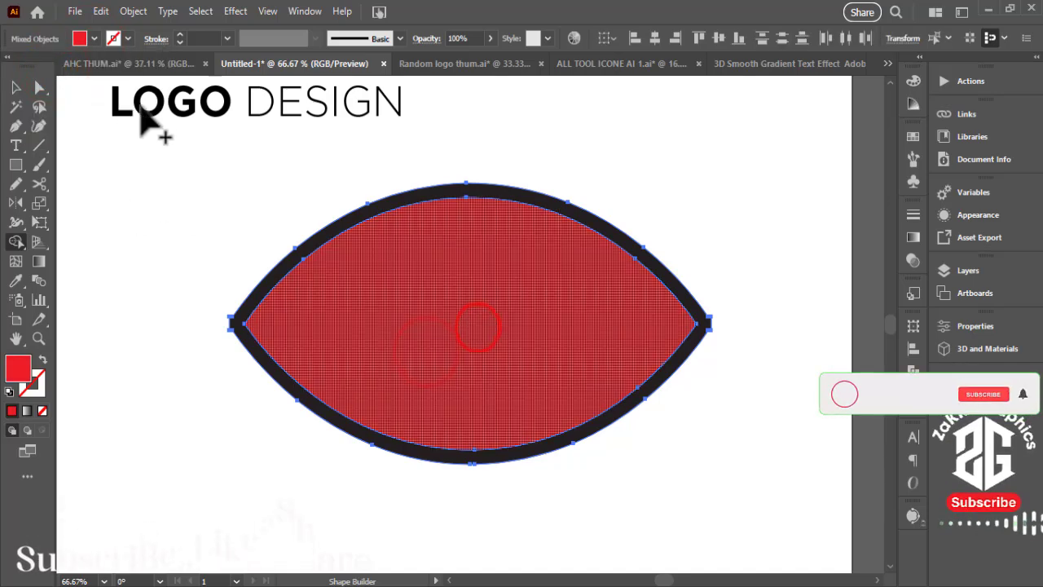
# Test-move the red interior shape, undo the move, and reselect it.
pyautogui.click(16, 87)
pyautogui.click(186, 228)
pyautogui.moveTo(433, 328); pyautogui.dragTo(566, 324)
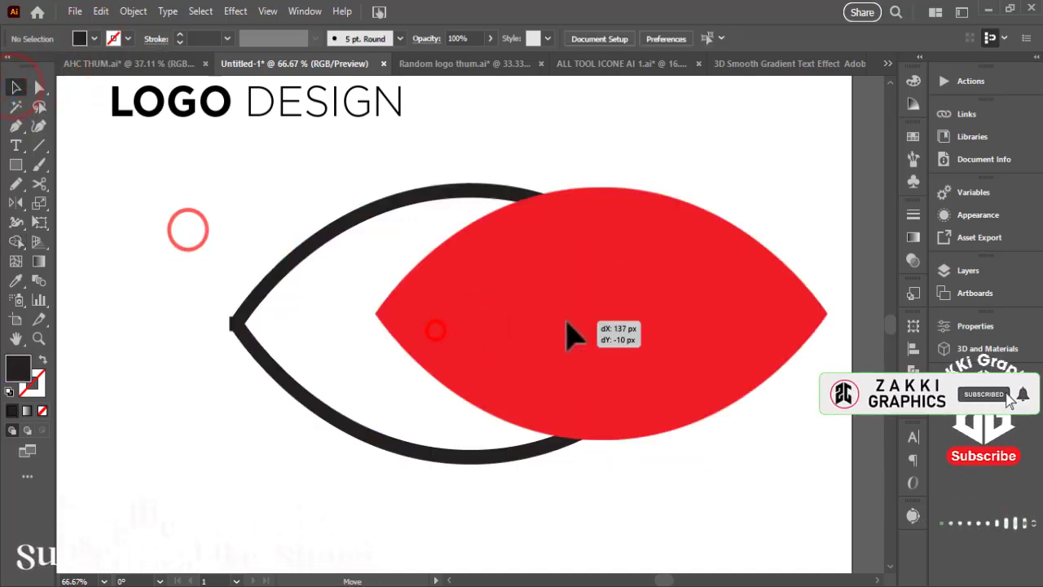
pyautogui.click(196, 235)
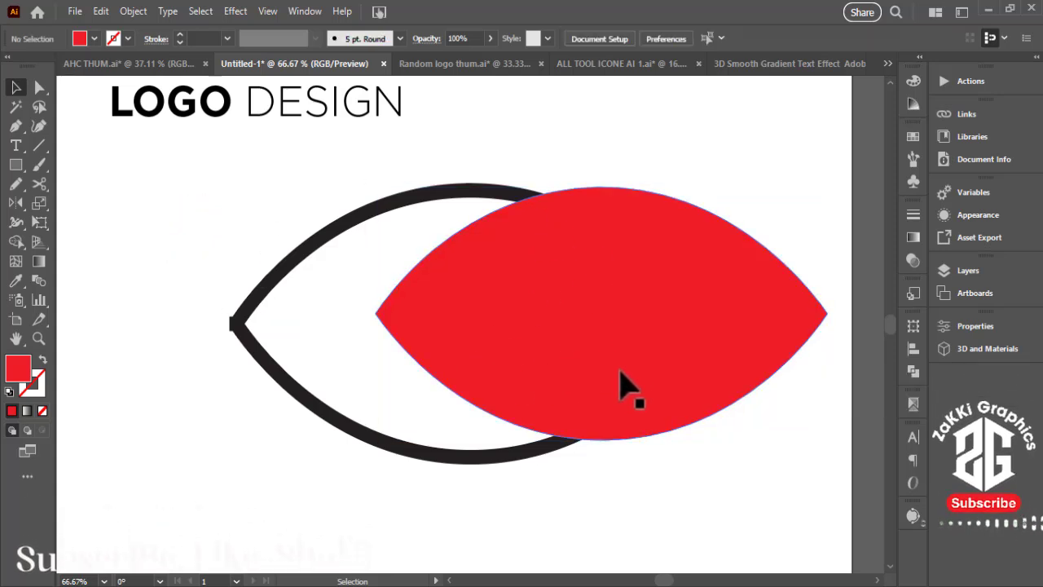
pyautogui.hotkey('ctrl', 'z')
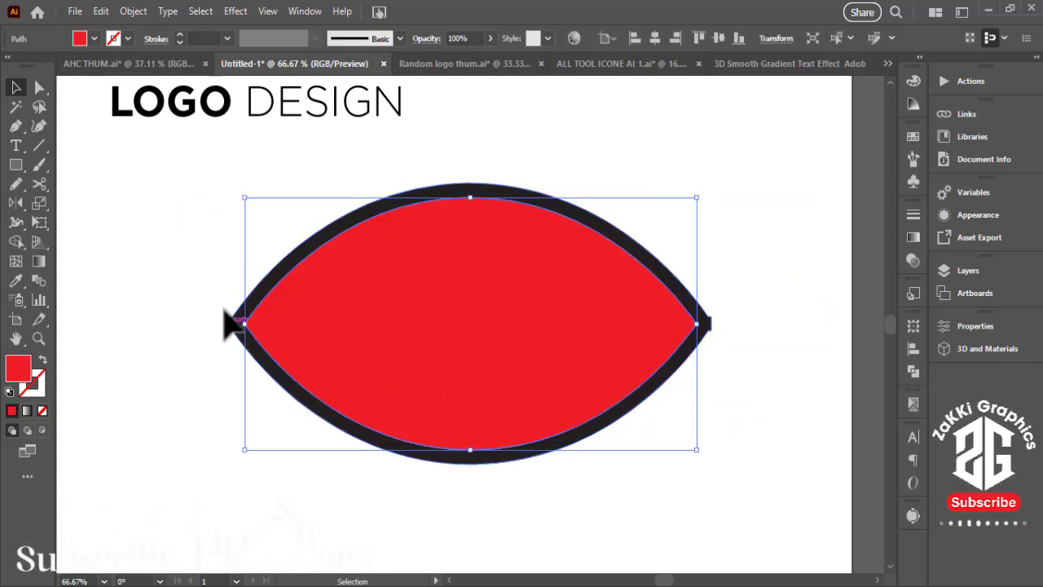
pyautogui.press('z')
pyautogui.moveTo(217, 319); pyautogui.dragTo(401, 364)
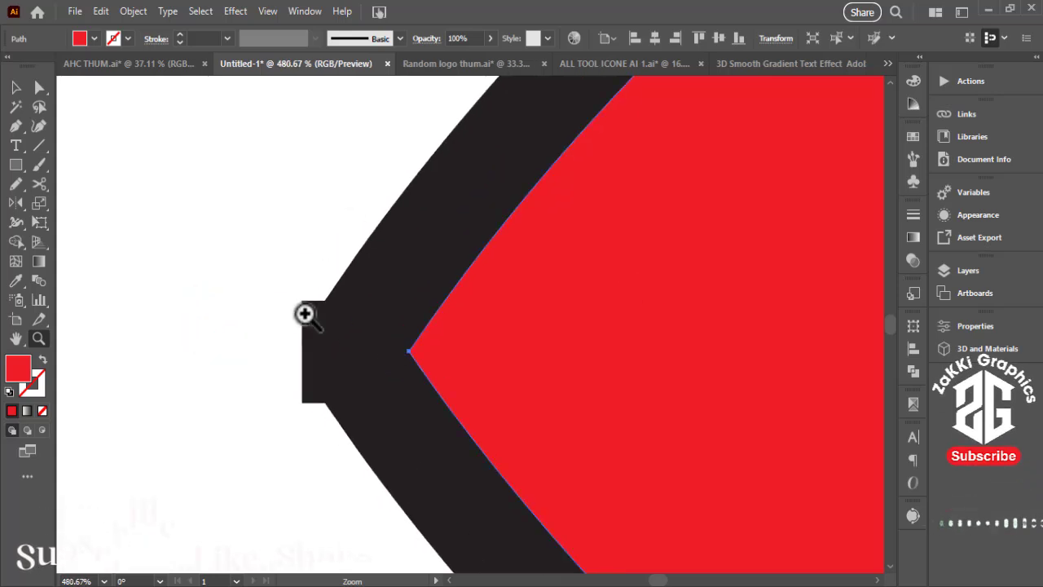
pyautogui.hotkey('ctrl', '1')
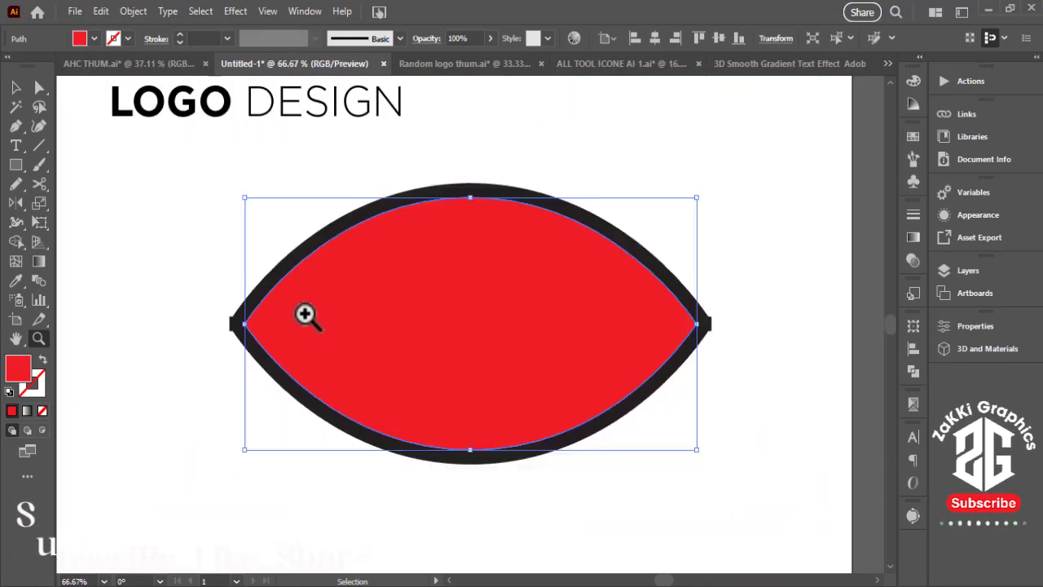
pyautogui.click(356, 333)
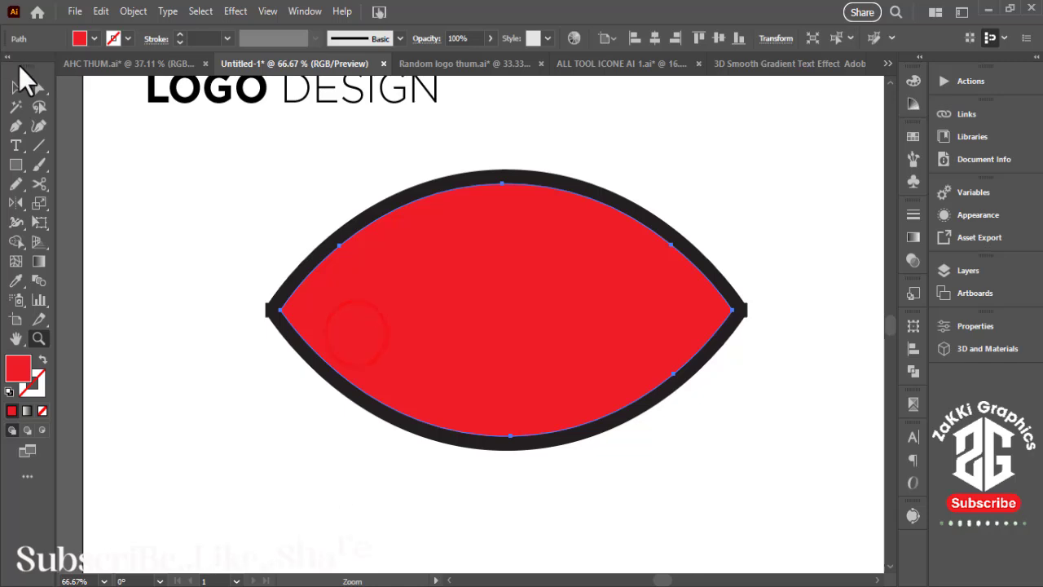
# Move the red shape aside, delete the black outline, and centre the red almond.
pyautogui.moveTo(625, 357); pyautogui.dragTo(379, 532)
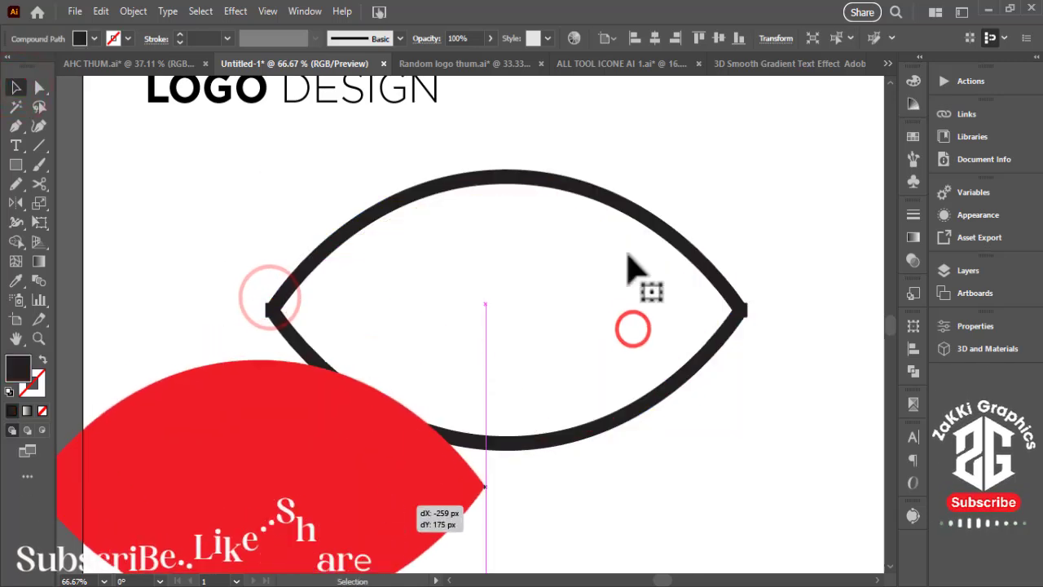
pyautogui.click(736, 187)
pyautogui.moveTo(758, 239)
pyautogui.mouseDown()
pyautogui.moveTo(689, 383)
pyautogui.moveTo(698, 384)
pyautogui.mouseUp()
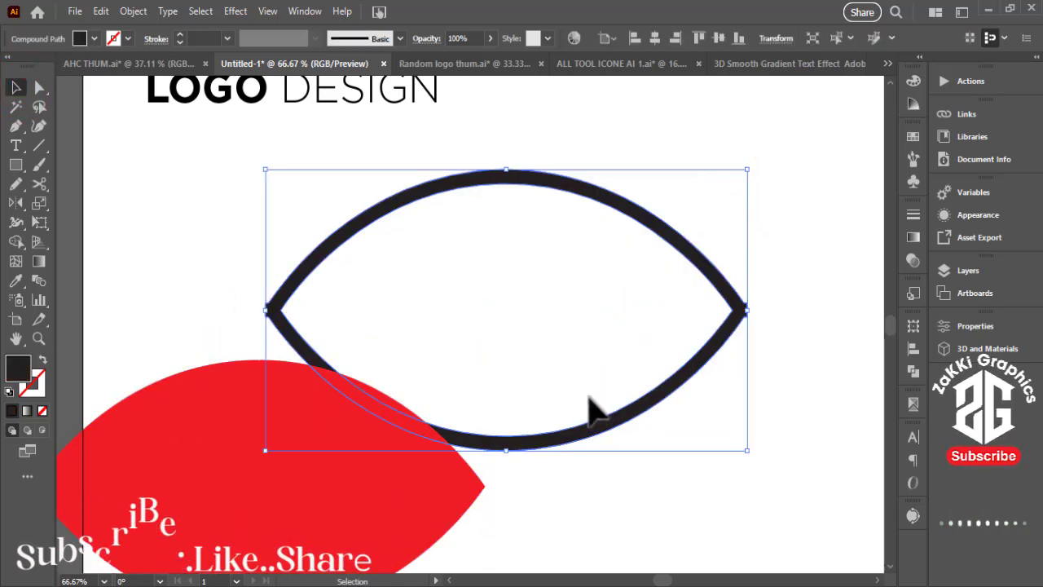
pyautogui.press('Delete')
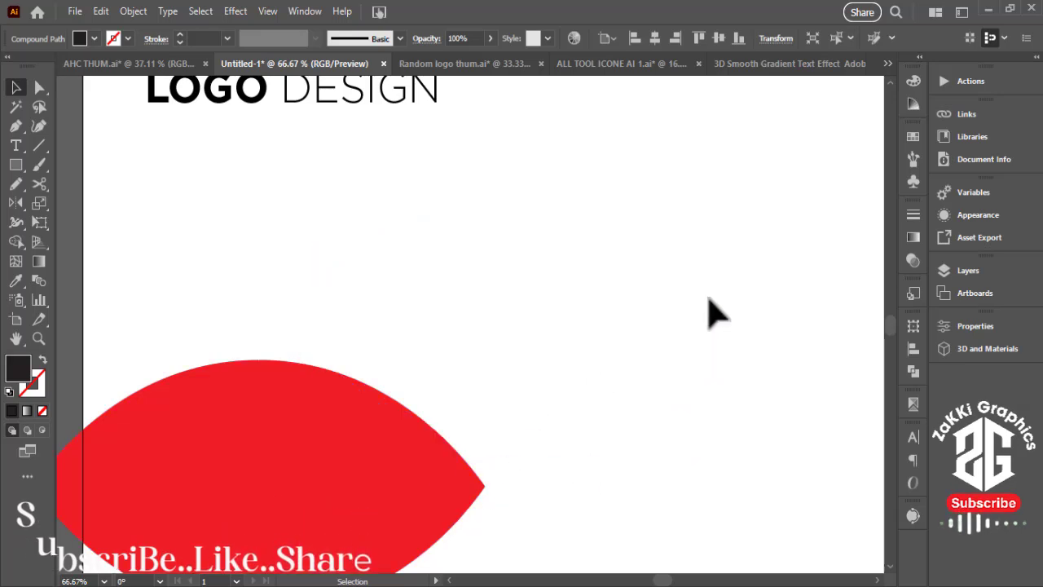
pyautogui.moveTo(318, 479)
pyautogui.mouseDown()
pyautogui.moveTo(510, 322)
pyautogui.moveTo(522, 383)
pyautogui.moveTo(512, 389)
pyautogui.mouseUp()
pyautogui.hotkey('ctrl', '-')
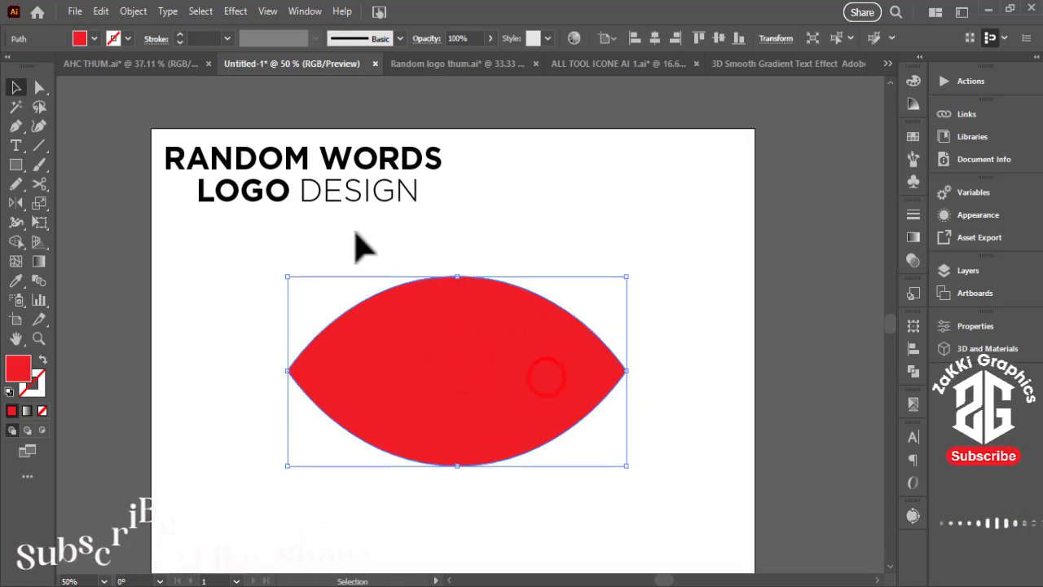
# Set the red almond's fill to None and give it a black 21 pt stroke.
pyautogui.click(95, 39)
pyautogui.click(10, 72)
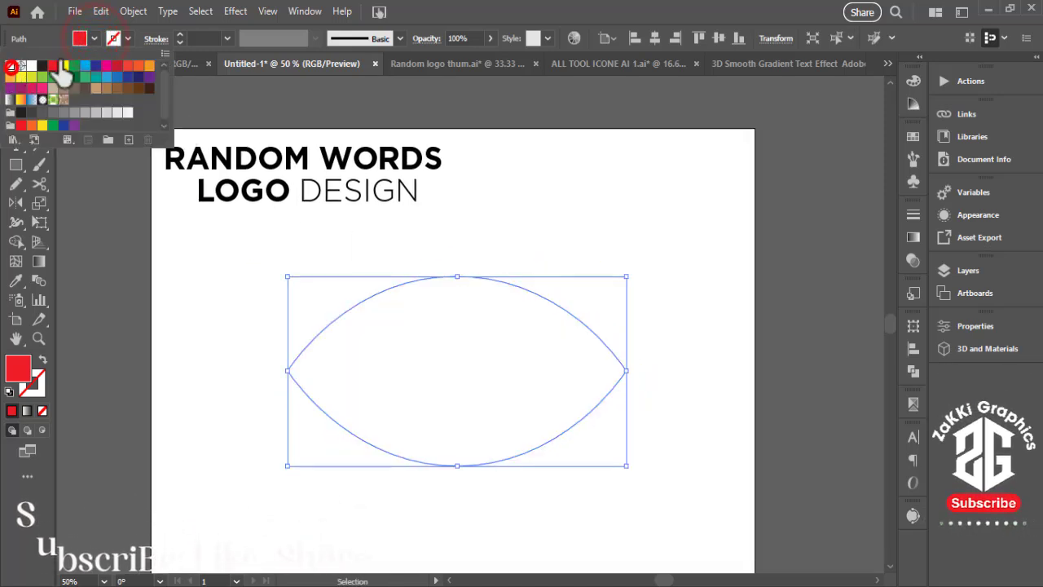
pyautogui.click(118, 39)
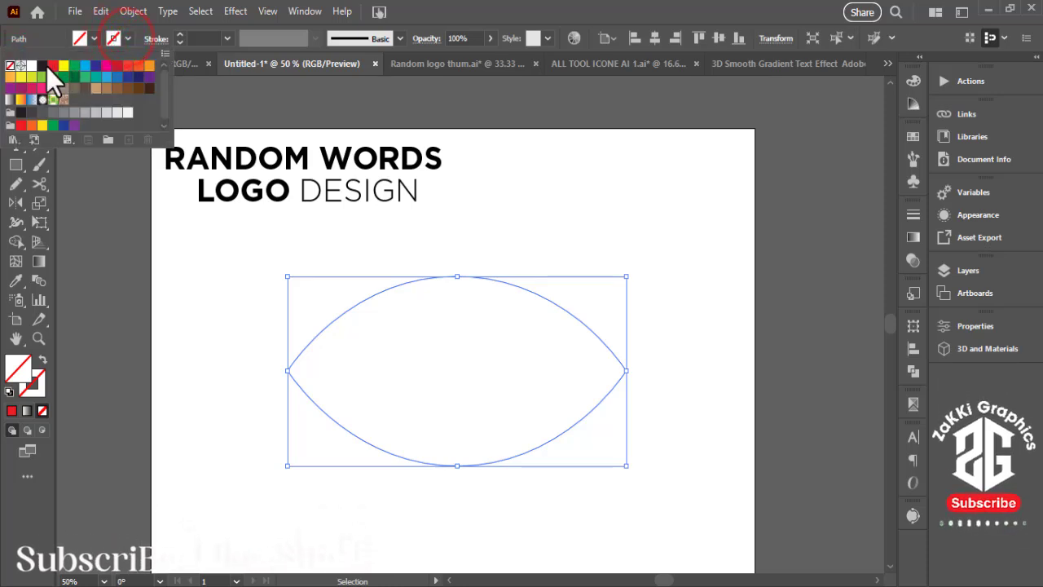
pyautogui.click(41, 67)
pyautogui.click(178, 36)
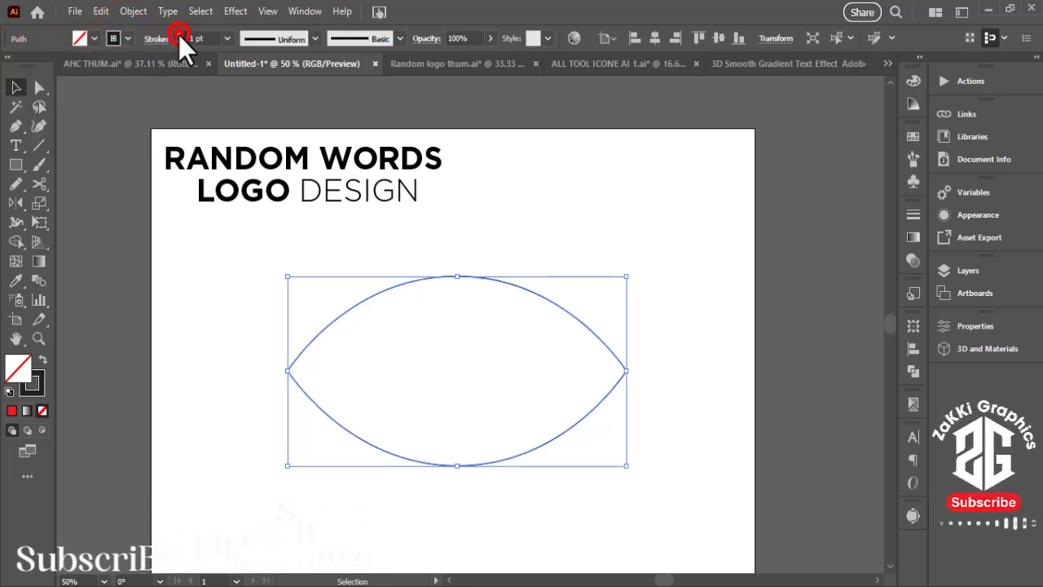
pyautogui.click(179, 36)
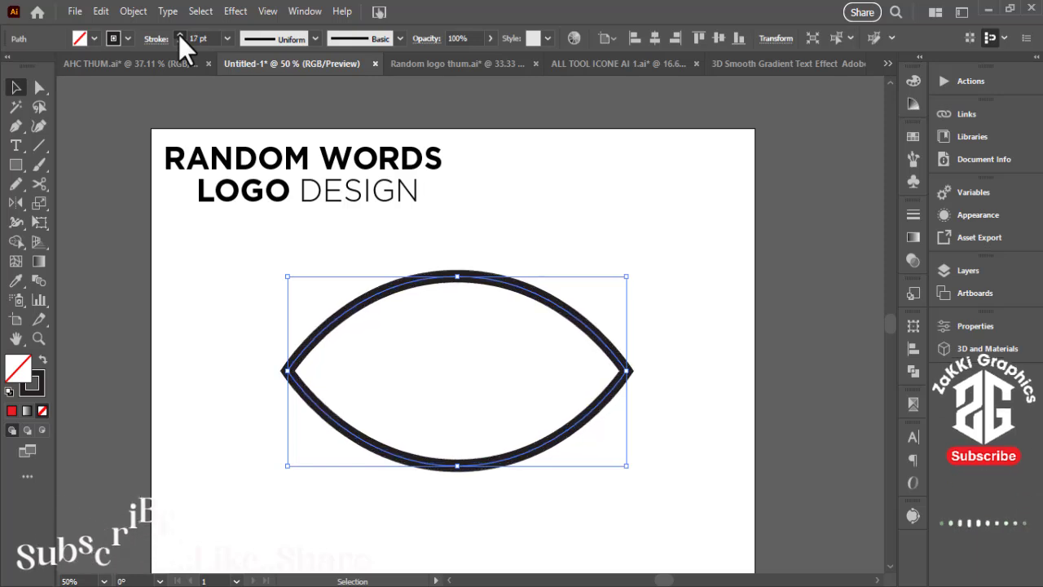
pyautogui.click(179, 35)
pyautogui.click(702, 308)
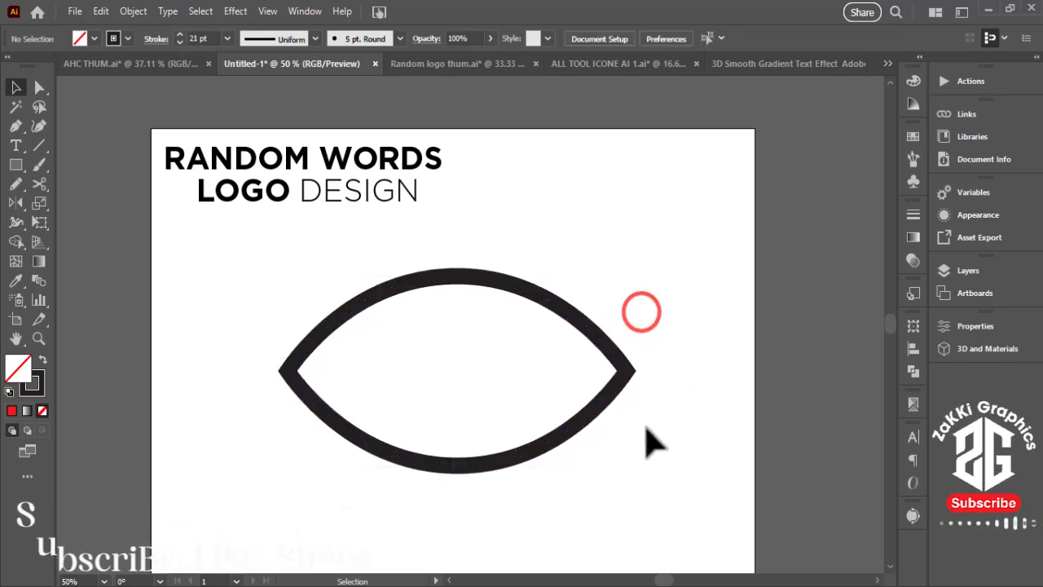
# Draw a circle in the middle of the eye with the Ellipse tool.
pyautogui.rightClick(16, 165)
pyautogui.click(61, 197)
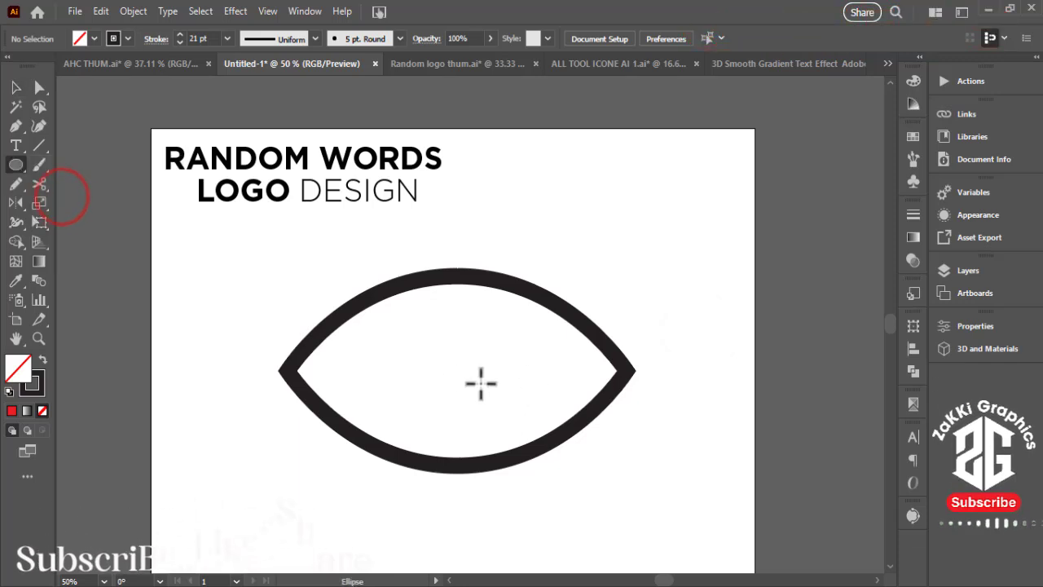
pyautogui.moveTo(451, 376); pyautogui.dragTo(516, 466)
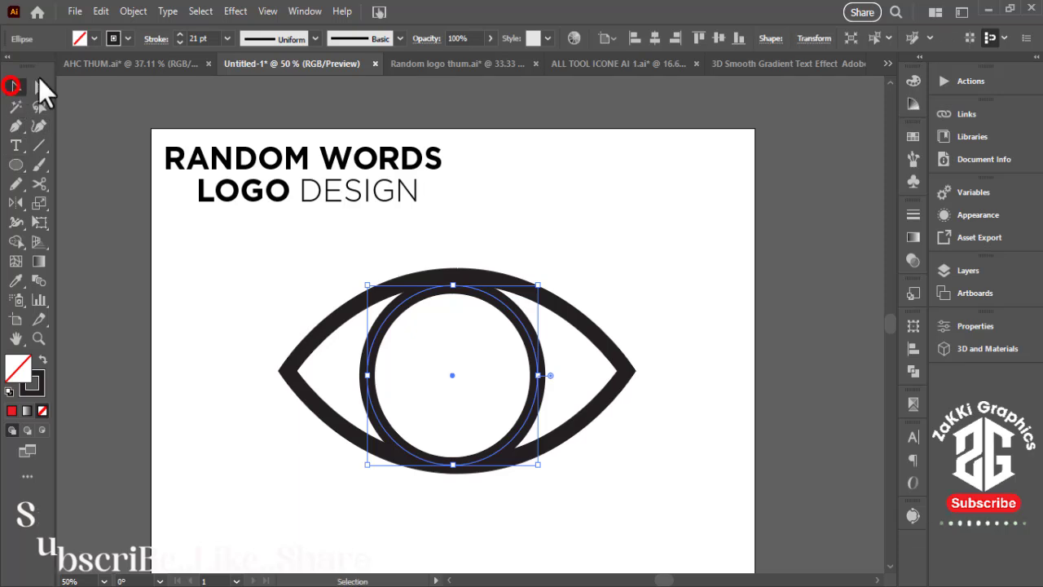
# Give the circle a blue fill and no stroke, then select it along with the eye outline.
pyautogui.click(91, 40)
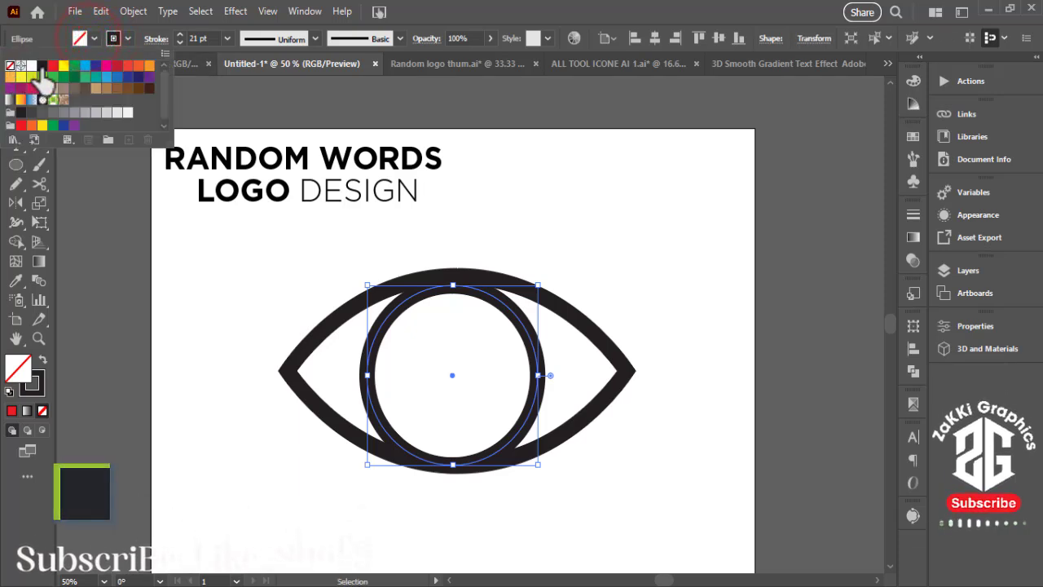
pyautogui.click(85, 67)
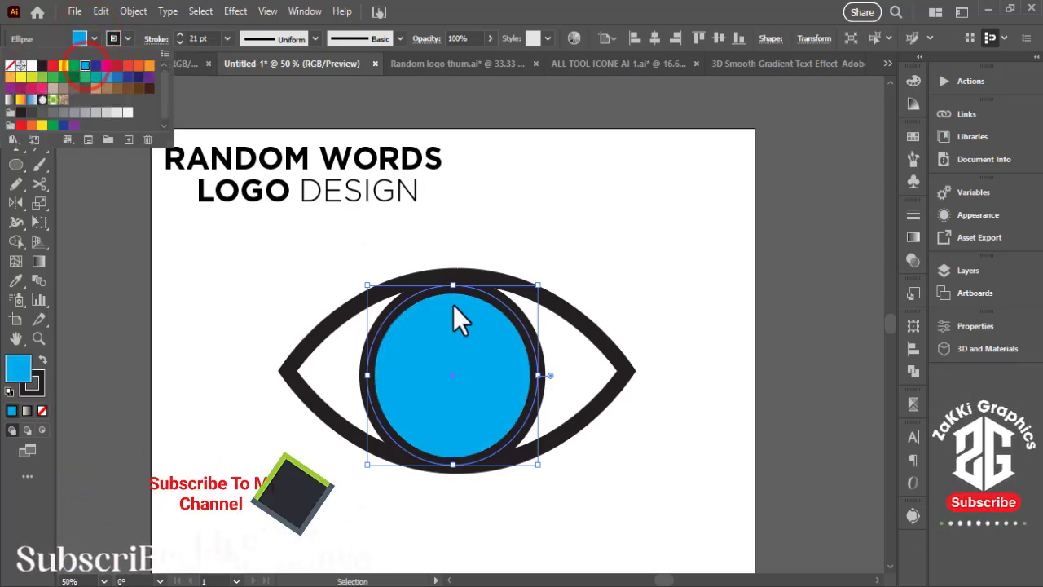
pyautogui.click(122, 38)
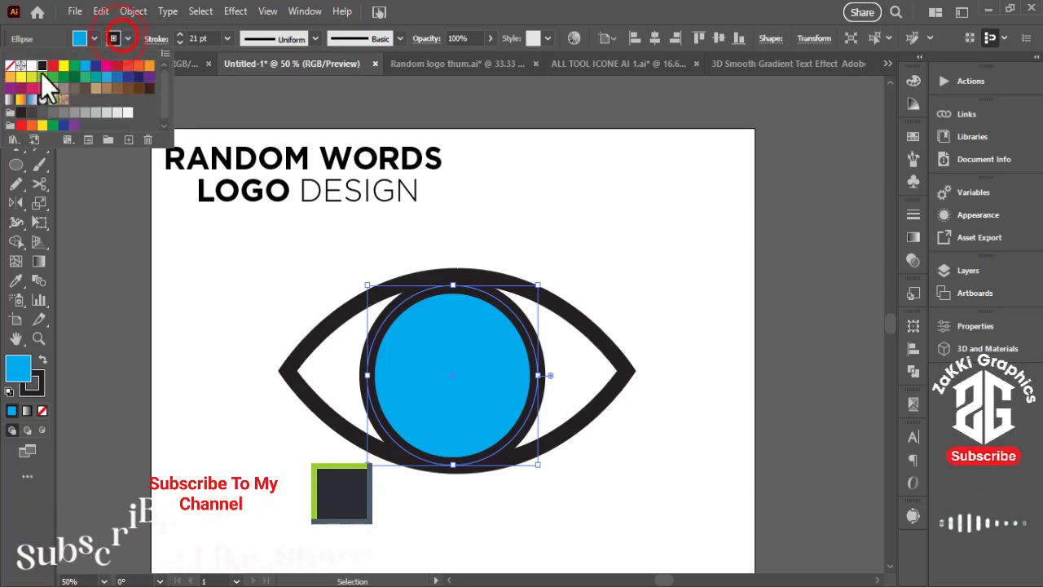
pyautogui.click(9, 70)
pyautogui.click(685, 263)
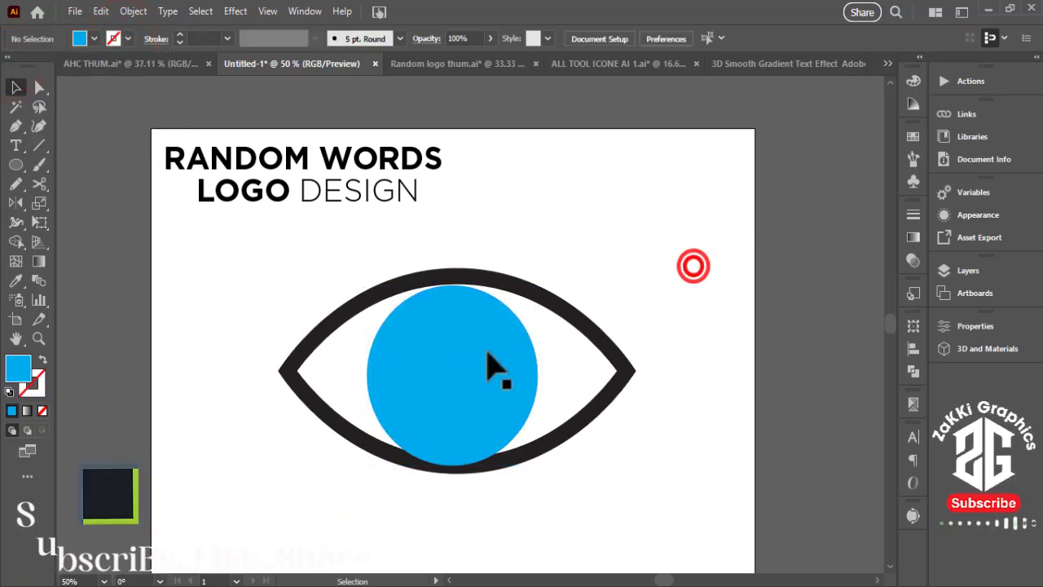
pyautogui.click(486, 350)
pyautogui.hotkey('ctrl', 'a')
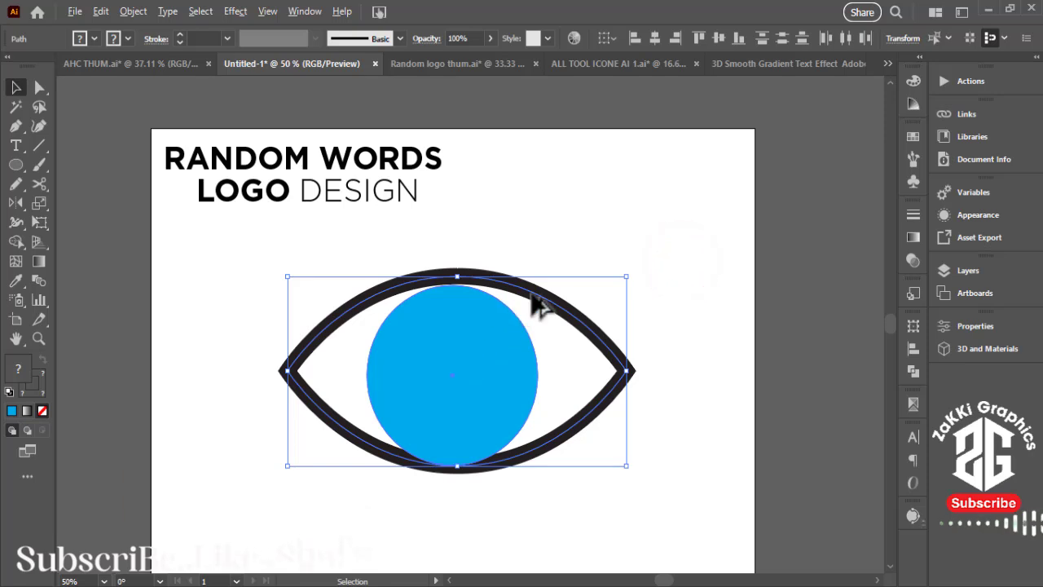
# Centre the eye outline on the artboard and vertically align it with the blue circle.
pyautogui.click(531, 300)
pyautogui.click(537, 294)
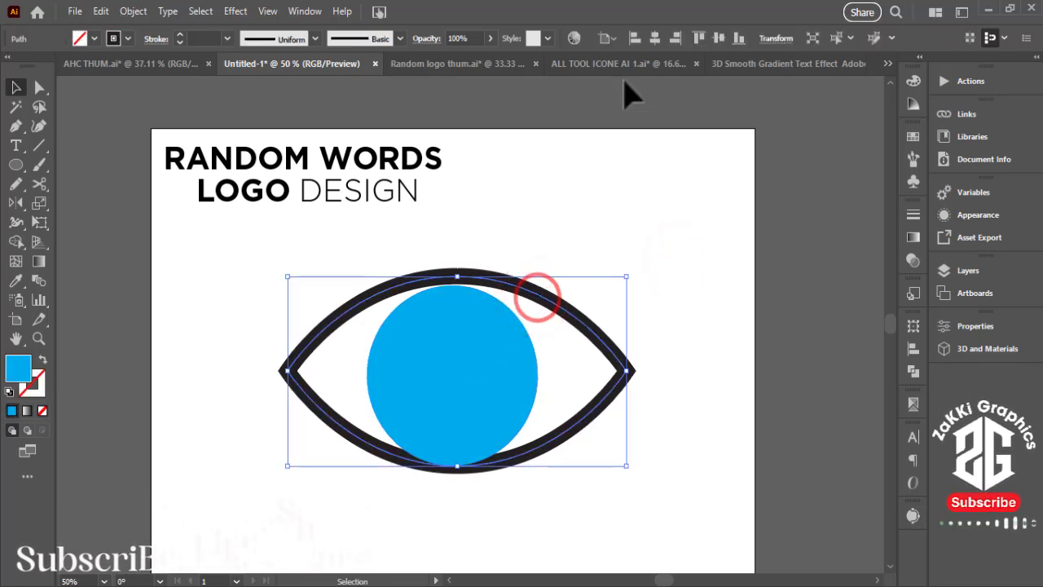
pyautogui.click(656, 39)
pyautogui.click(708, 43)
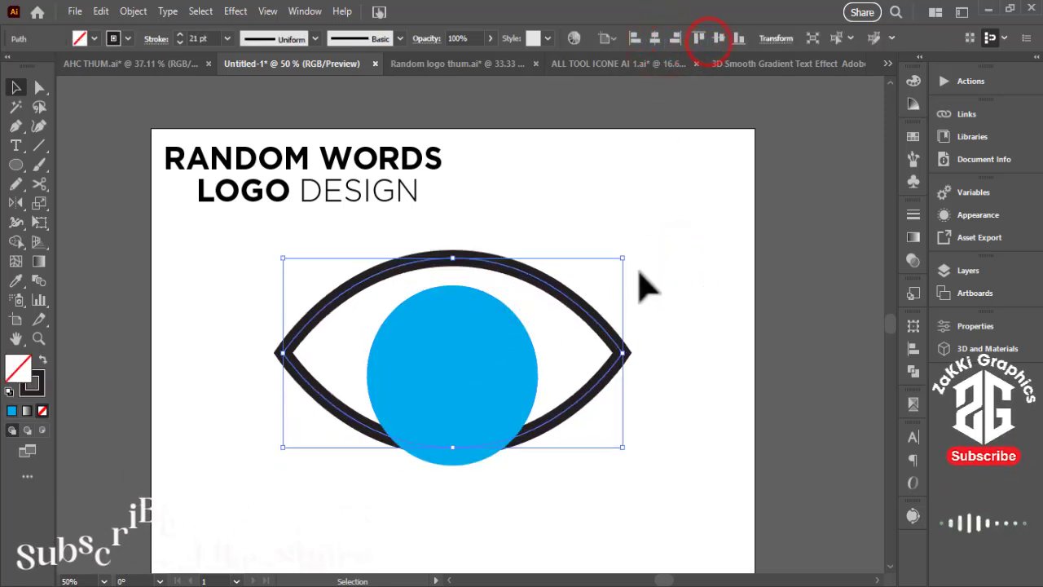
pyautogui.click(675, 260)
pyautogui.moveTo(718, 323); pyautogui.dragTo(373, 396)
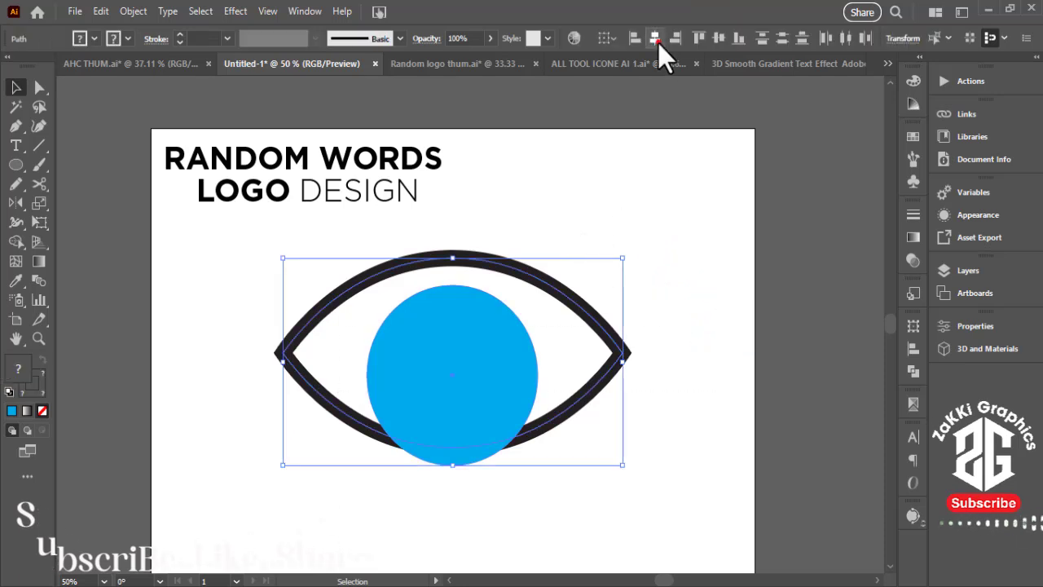
pyautogui.click(718, 39)
pyautogui.click(726, 375)
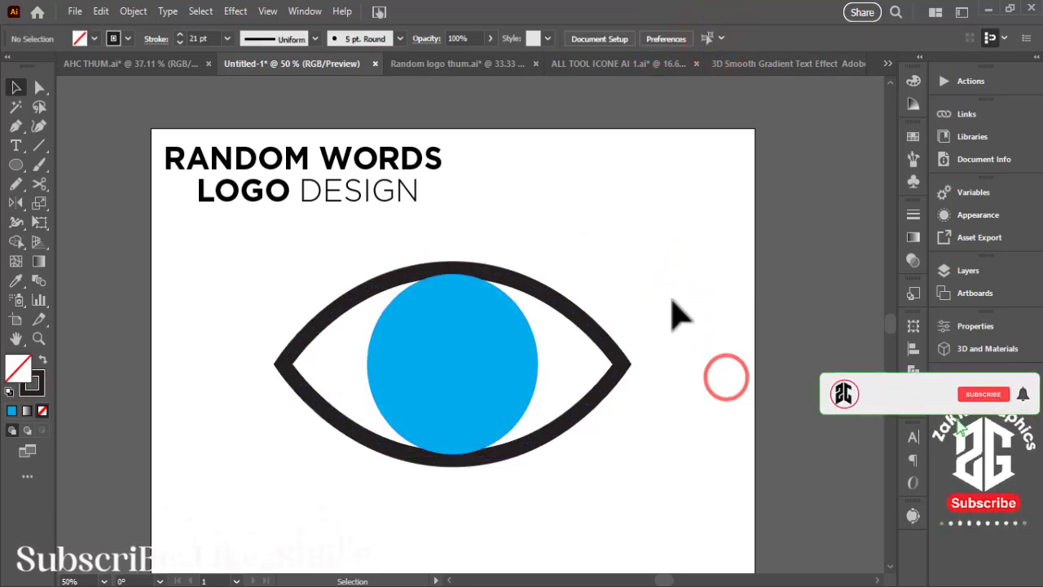
# Bring the eye outline in front of the blue circle and zoom in on the eye.
pyautogui.click(620, 377)
pyautogui.rightClick(618, 376)
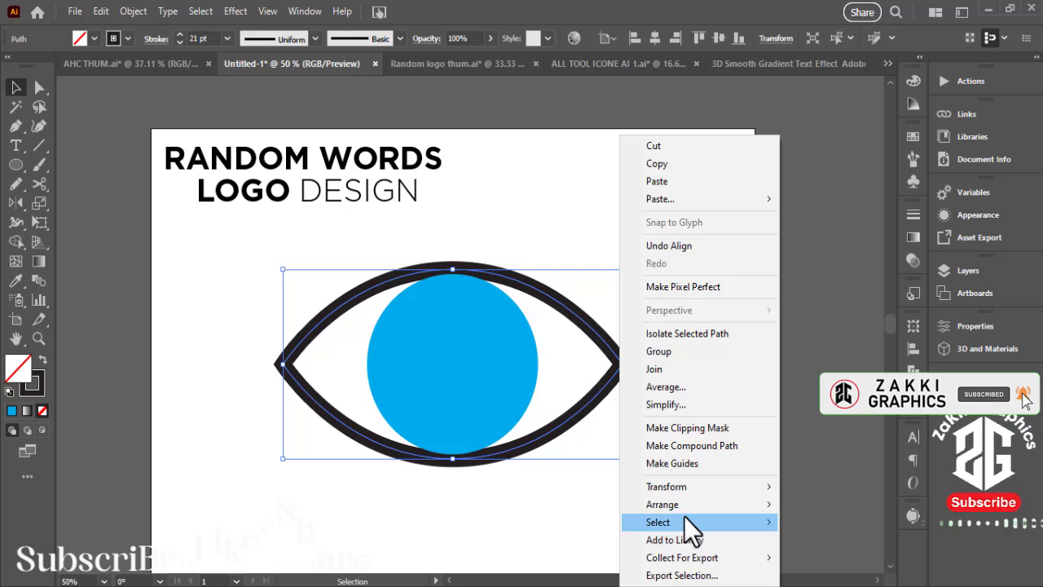
pyautogui.click(808, 499)
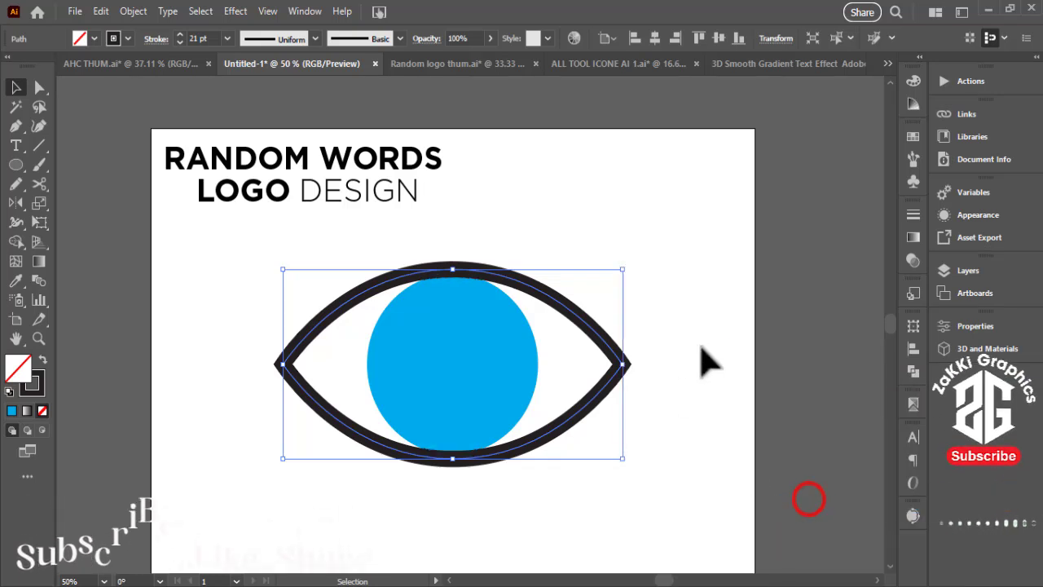
pyautogui.click(721, 341)
pyautogui.press('z')
pyautogui.moveTo(441, 376); pyautogui.dragTo(542, 373)
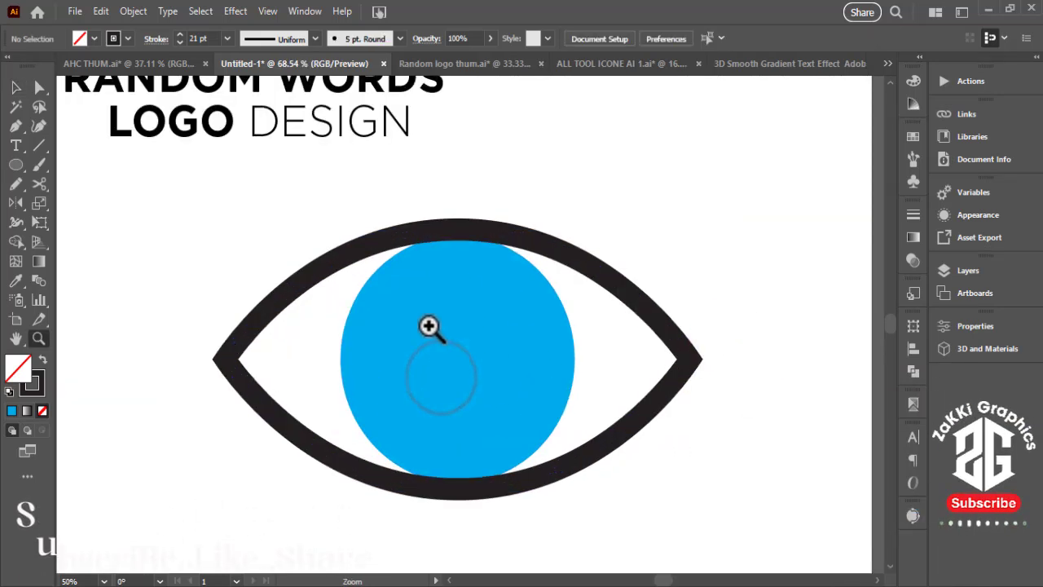
# Enlarge the blue circle slightly.
pyautogui.click(15, 87)
pyautogui.click(504, 335)
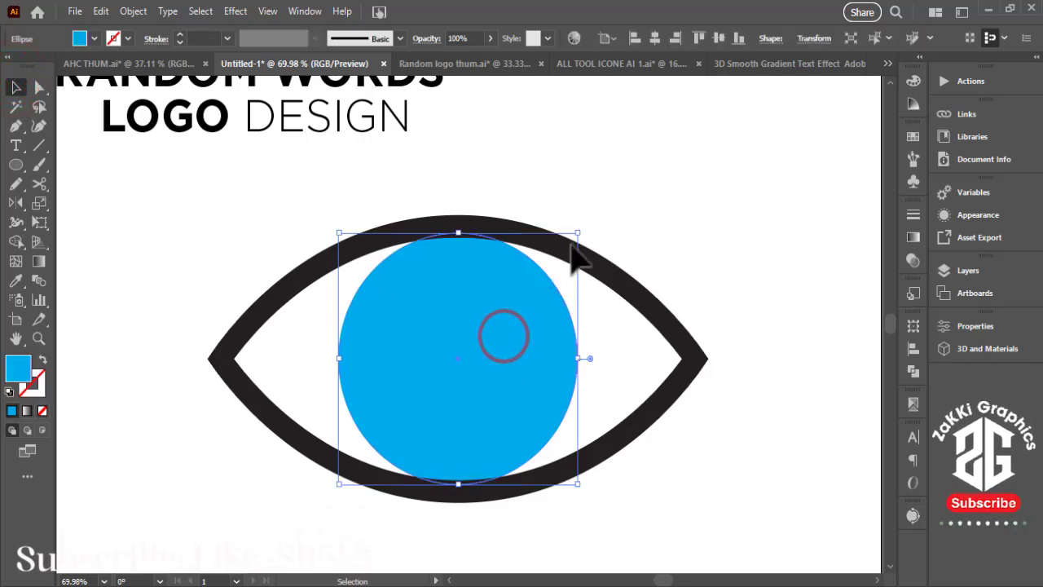
pyautogui.moveTo(586, 233); pyautogui.dragTo(588, 228)
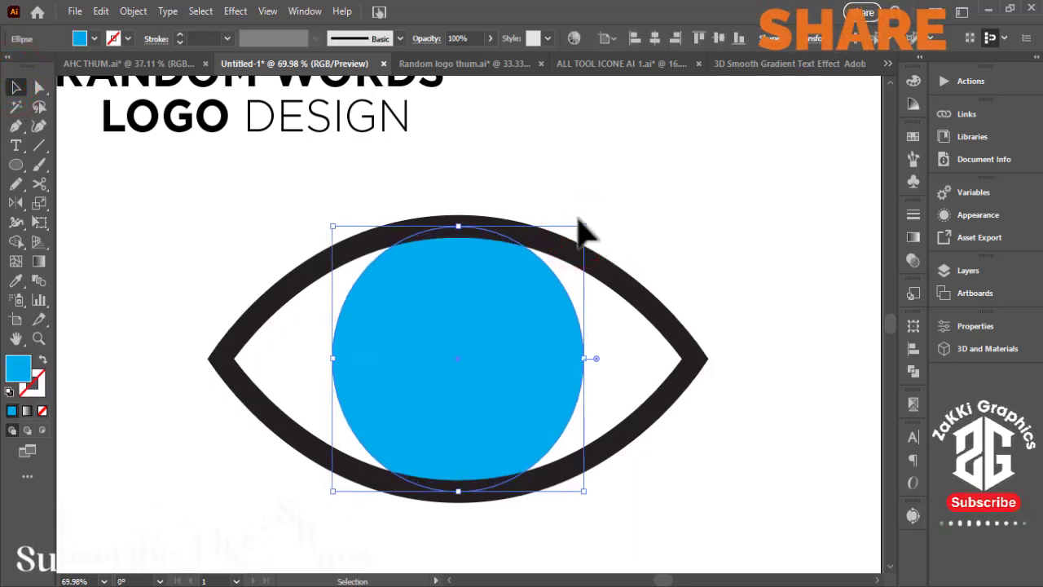
pyautogui.click(686, 189)
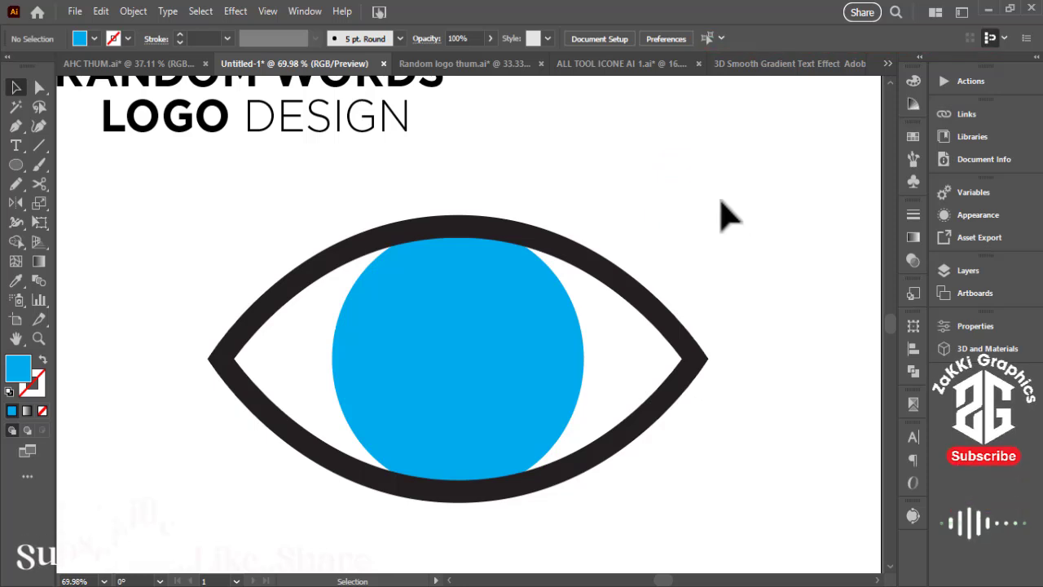
# Paste a copy of the blue circle in front, fill it white, and shrink it to 170.56 px.
pyautogui.rightClick(409, 368)
pyautogui.click(778, 265)
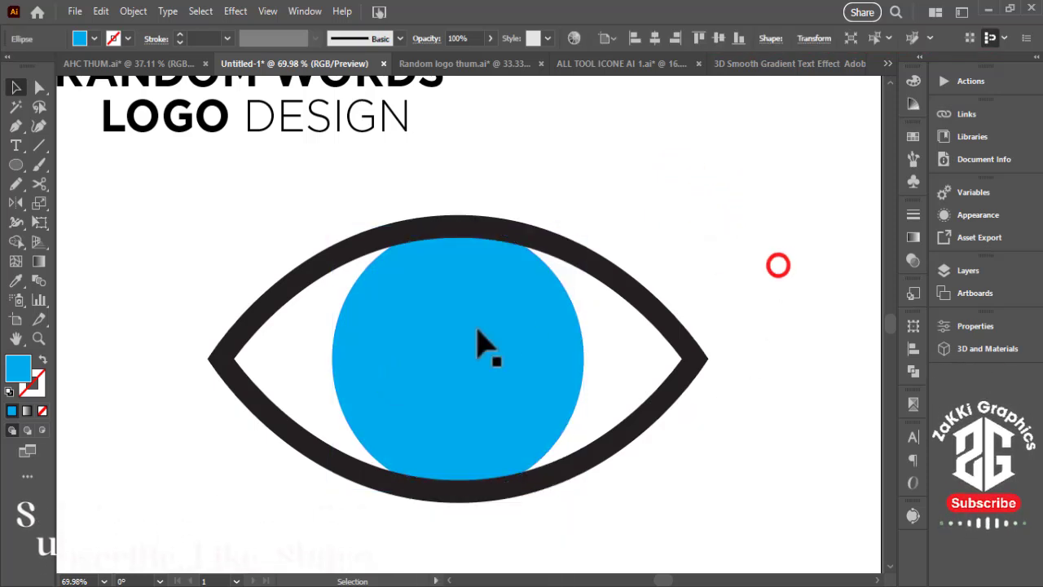
pyautogui.click(478, 328)
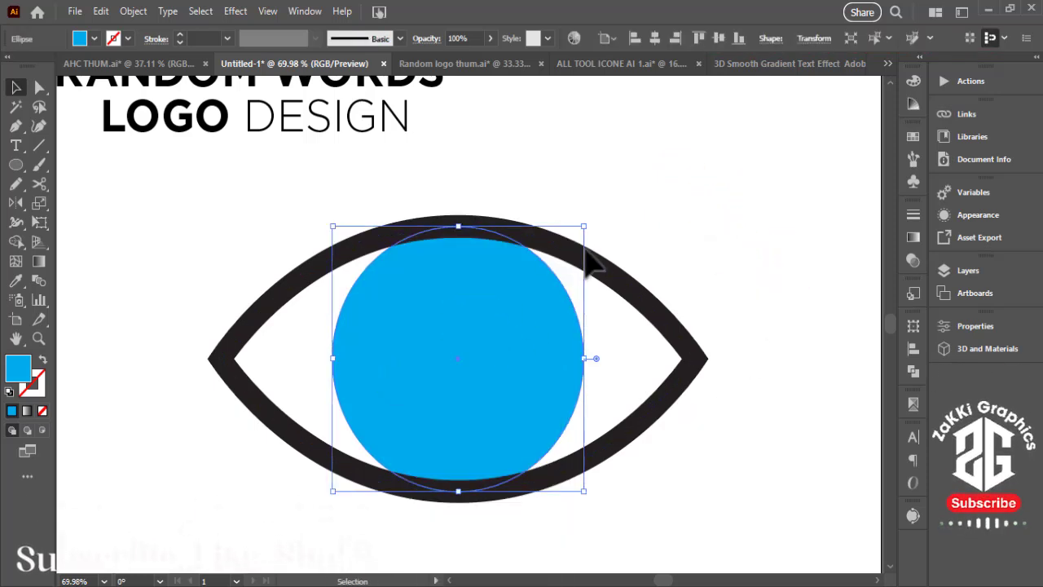
pyautogui.click(93, 38)
pyautogui.click(31, 67)
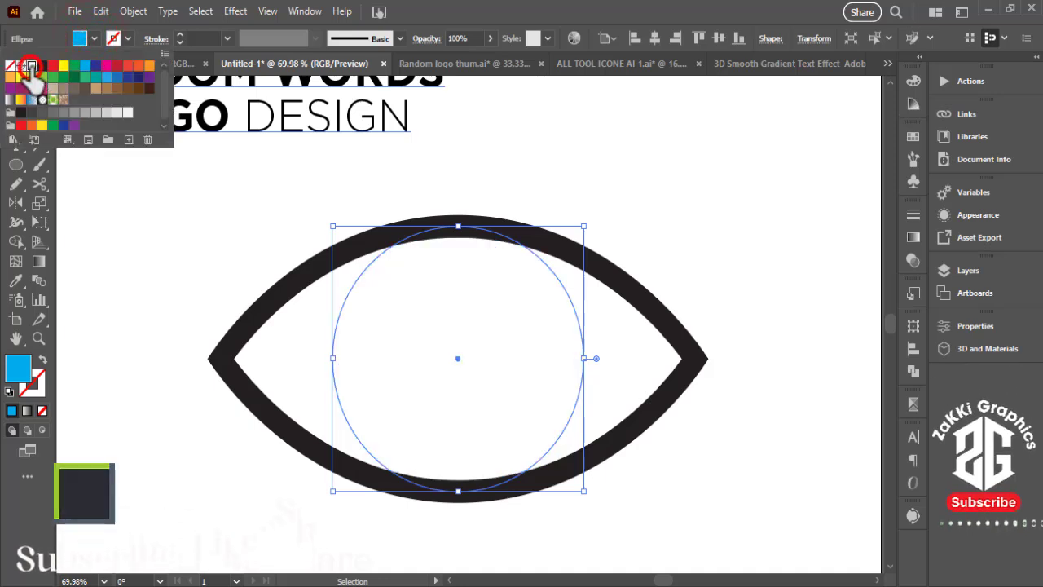
pyautogui.click(583, 227)
pyautogui.moveTo(584, 227)
pyautogui.mouseDown()
pyautogui.moveTo(551, 246)
pyautogui.moveTo(561, 235)
pyautogui.mouseUp()
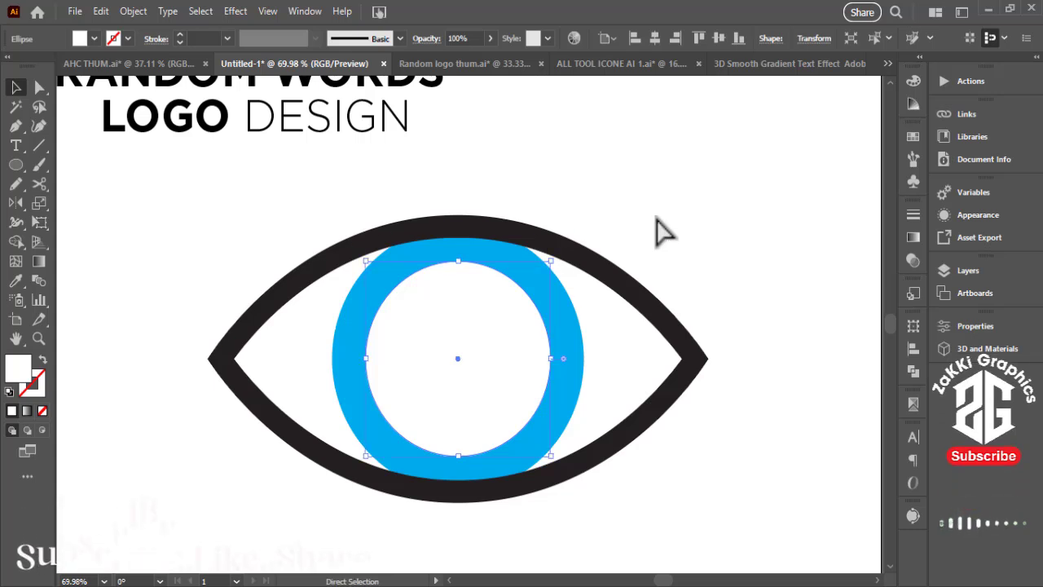
# Fill the pasted circle copy black and shrink it to a 134.56 px pupil.
pyautogui.press('v')
pyautogui.click(95, 39)
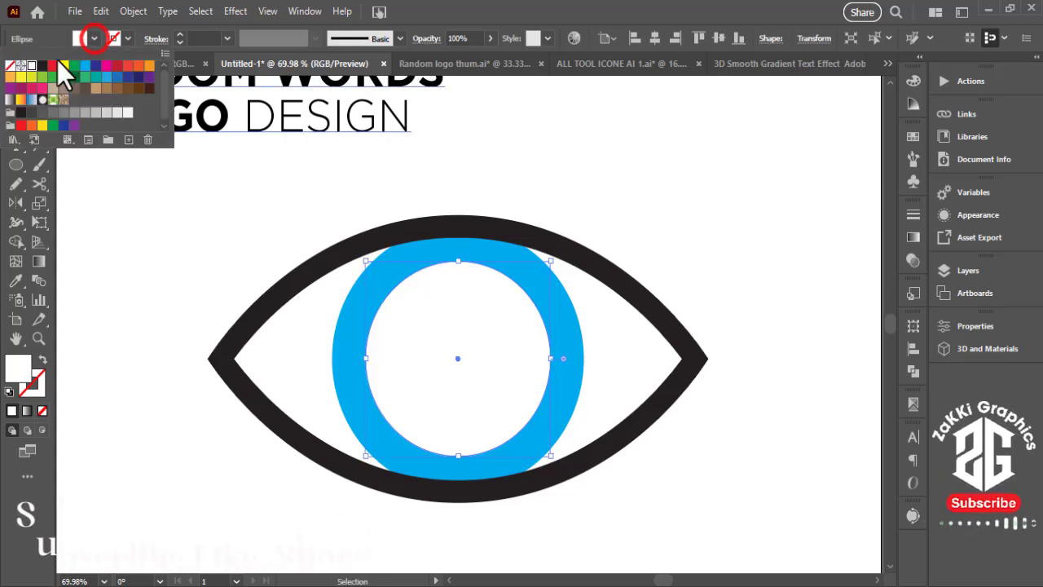
pyautogui.click(43, 65)
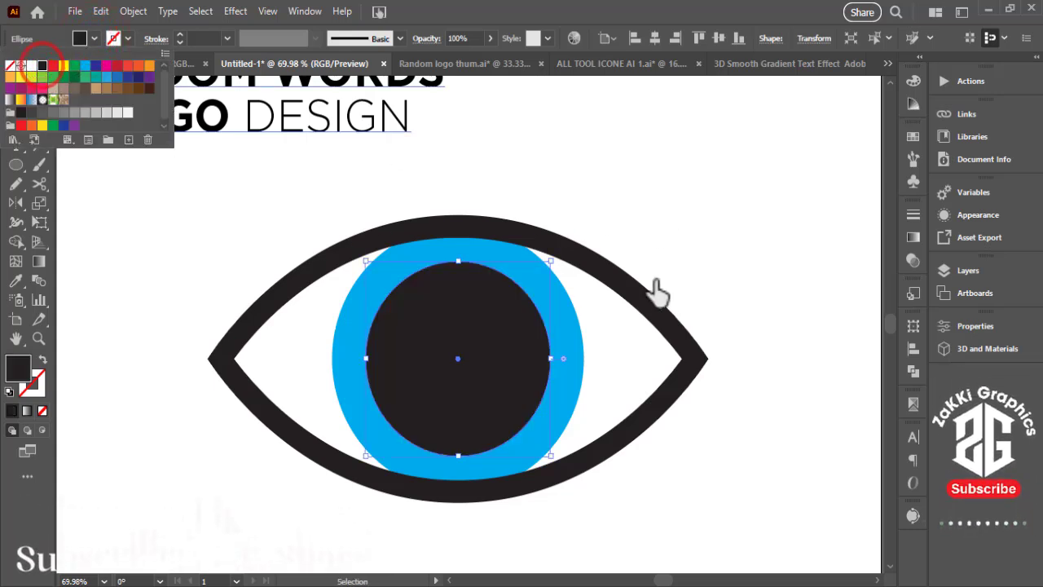
pyautogui.click(551, 262)
pyautogui.moveTo(551, 262); pyautogui.dragTo(530, 283)
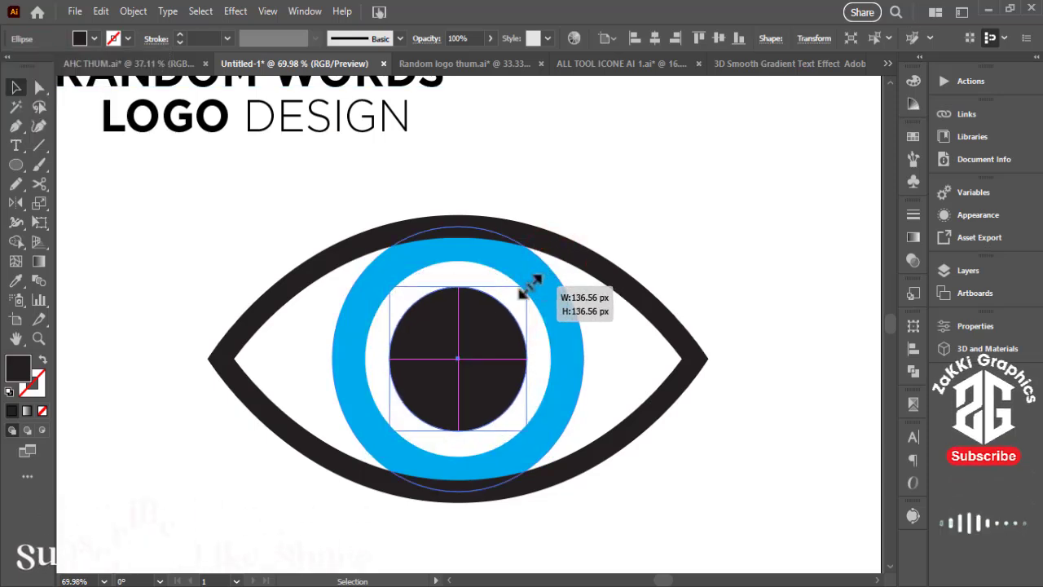
pyautogui.moveTo(531, 284); pyautogui.dragTo(531, 285)
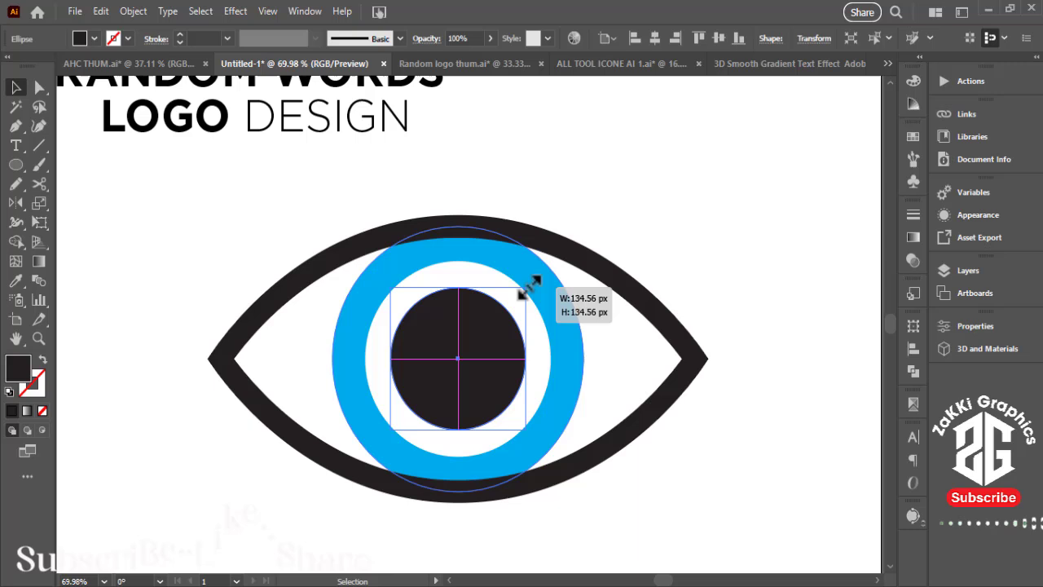
# Reselect the dark pupil circle and show the canvas rulers.
pyautogui.click(658, 216)
pyautogui.click(711, 221)
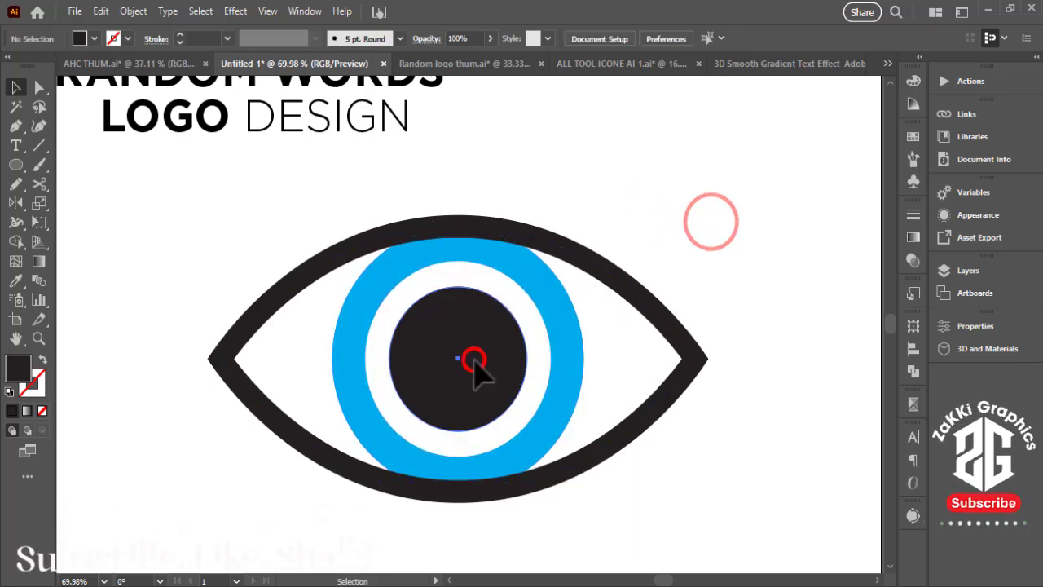
pyautogui.click(473, 359)
pyautogui.hotkey('ctrl', 'r')
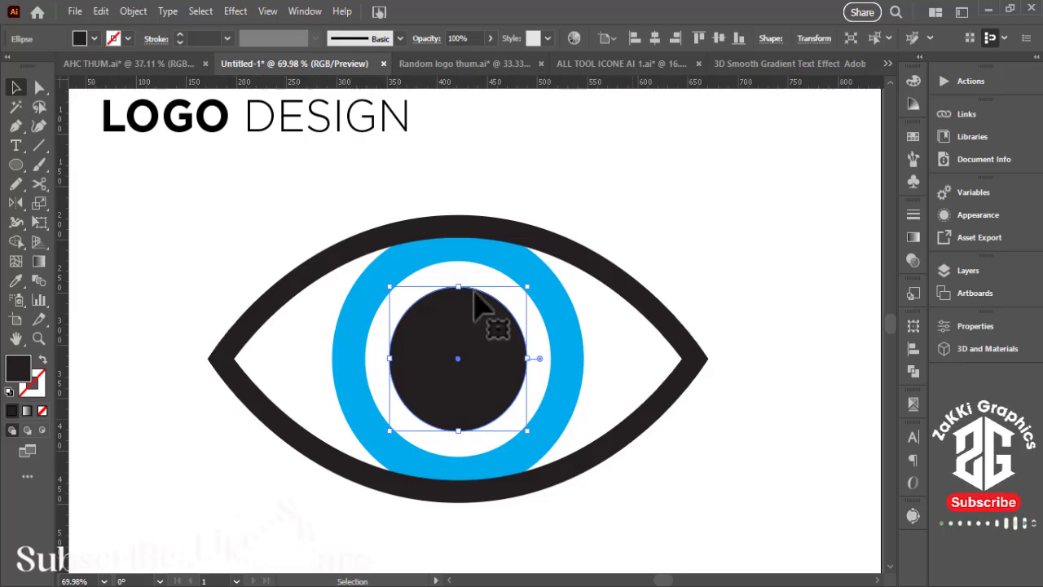
pyautogui.click(93, 38)
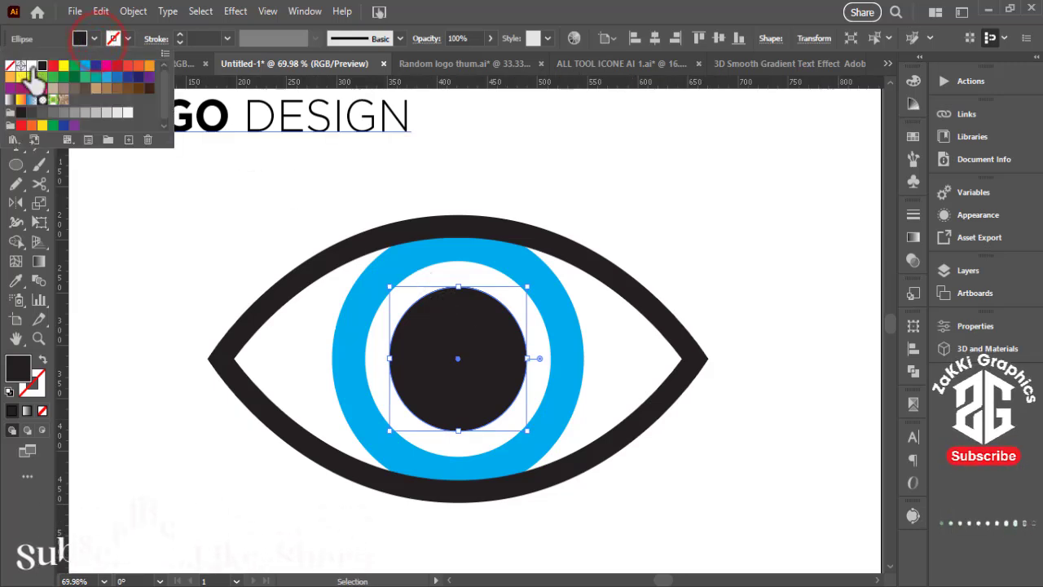
# Fill the pupil copy white and shrink it to about 113 px.
pyautogui.click(31, 65)
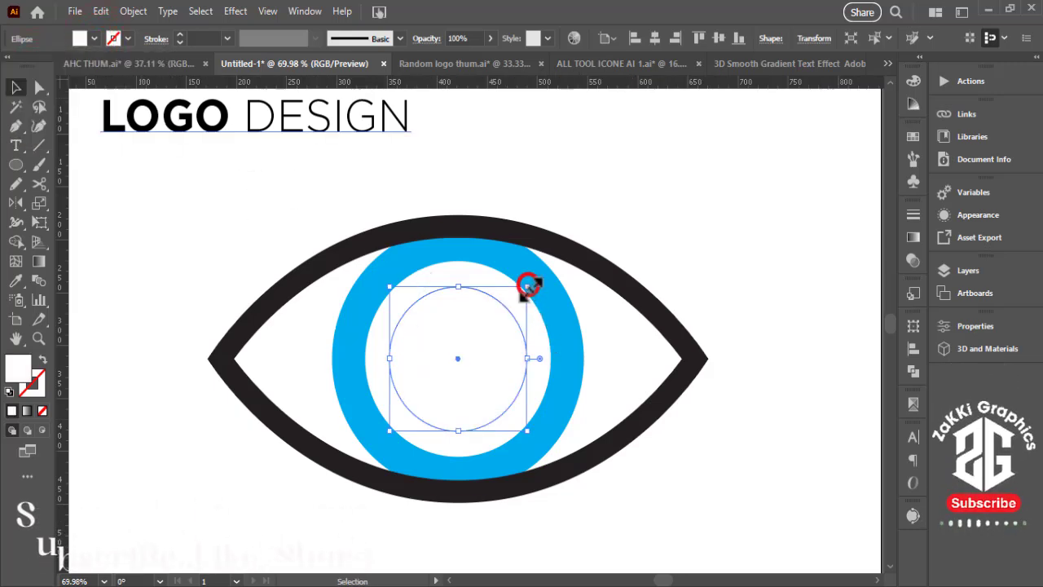
pyautogui.moveTo(528, 287); pyautogui.dragTo(499, 317)
pyautogui.press('z')
pyautogui.click(480, 345)
# Move the white highlight up and right over the pupil, then fit the artboard in view.
pyautogui.click(15, 88)
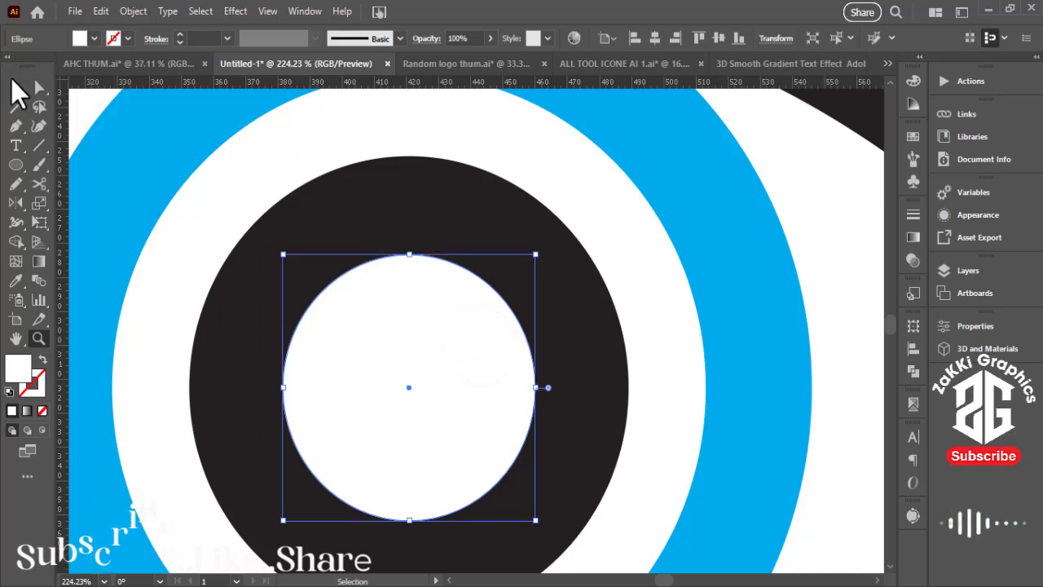
pyautogui.moveTo(433, 402); pyautogui.dragTo(493, 339)
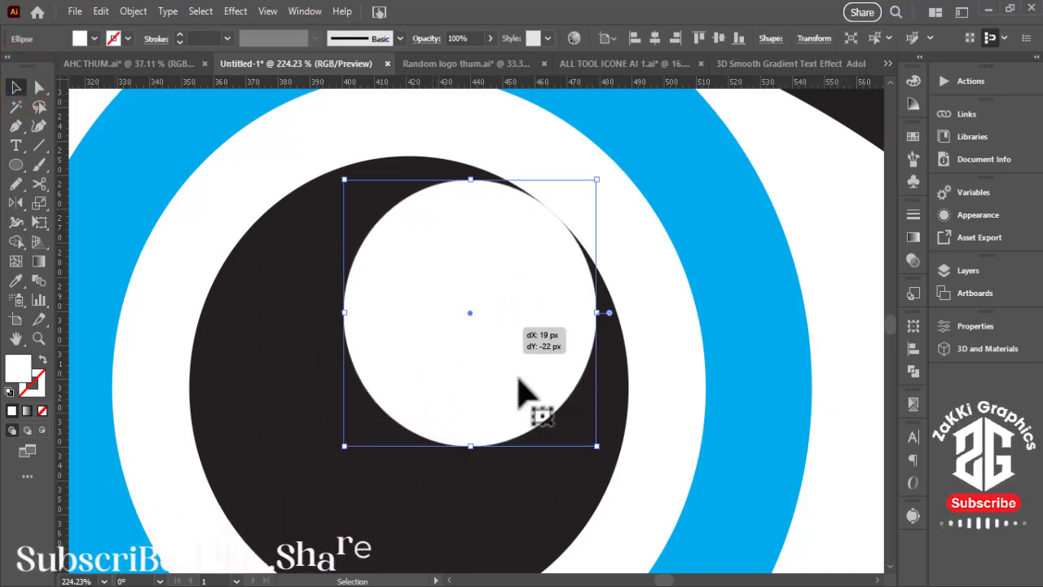
pyautogui.hotkey('ctrl', '-')
pyautogui.hotkey('ctrl', '-')
pyautogui.hotkey('ctrl', '-')
pyautogui.hotkey('ctrl', '-')
pyautogui.press('a')
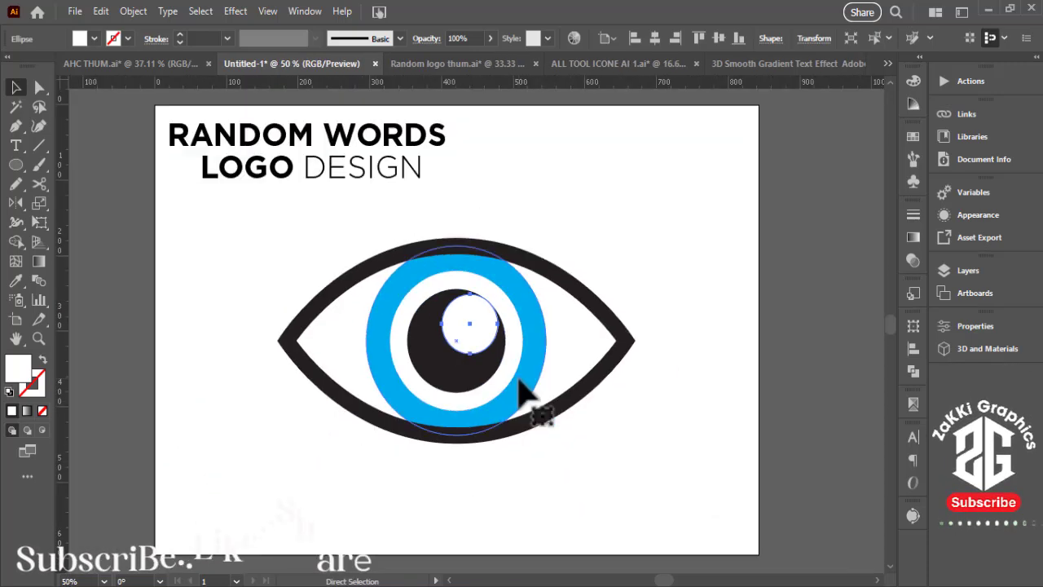
pyautogui.click(691, 243)
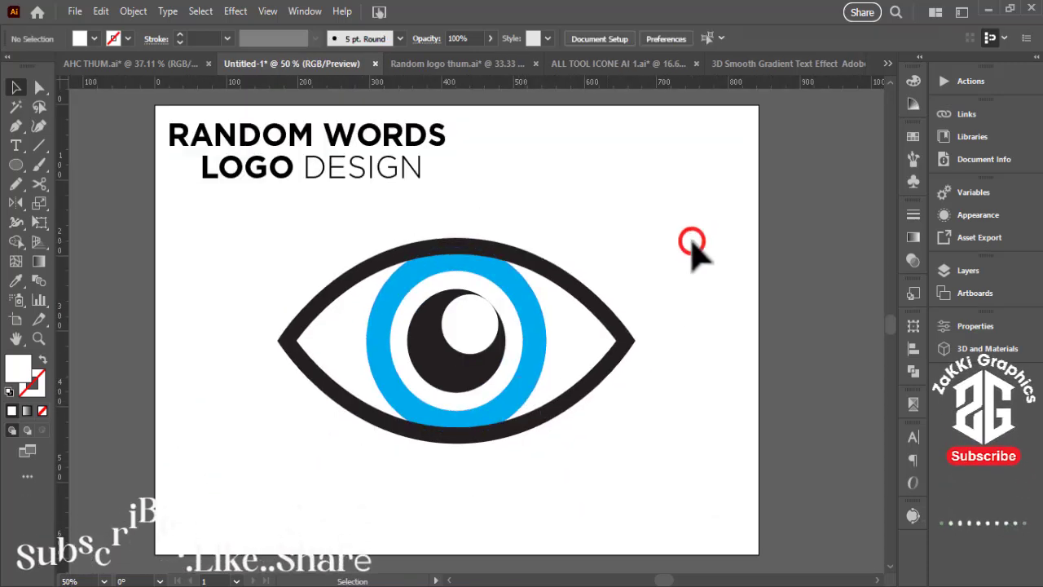
# Nudge the grouped eye artwork slightly up and left.
pyautogui.moveTo(618, 252); pyautogui.dragTo(660, 245)
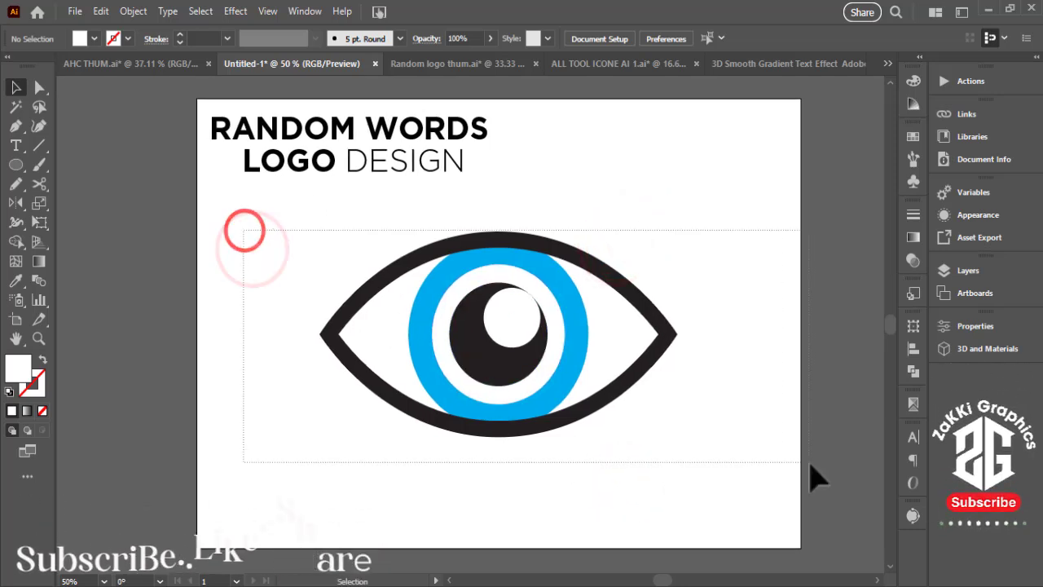
pyautogui.moveTo(246, 232); pyautogui.dragTo(815, 478)
pyautogui.click(647, 495)
pyautogui.click(470, 434)
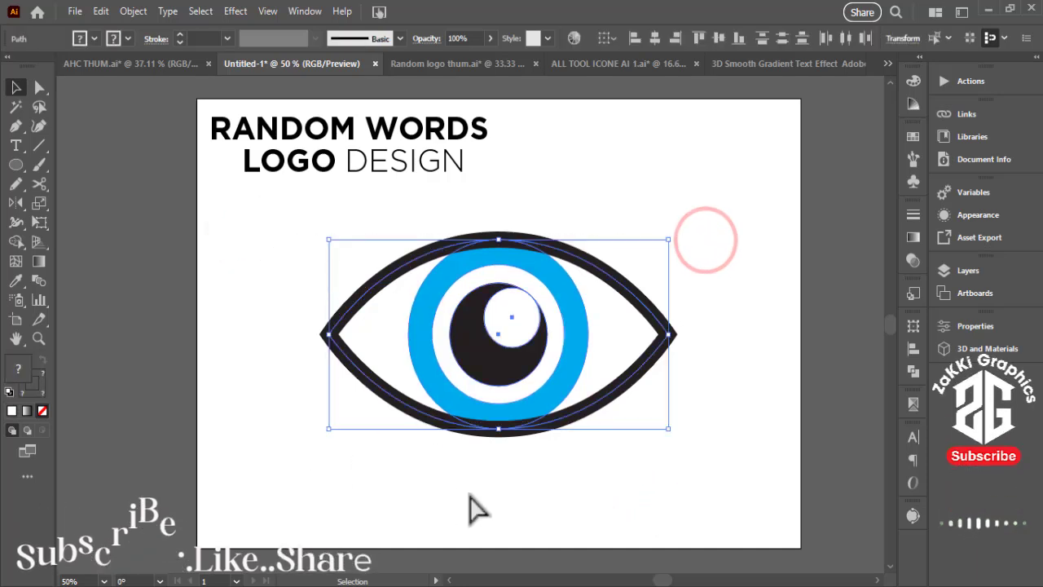
pyautogui.moveTo(530, 361); pyautogui.dragTo(528, 369)
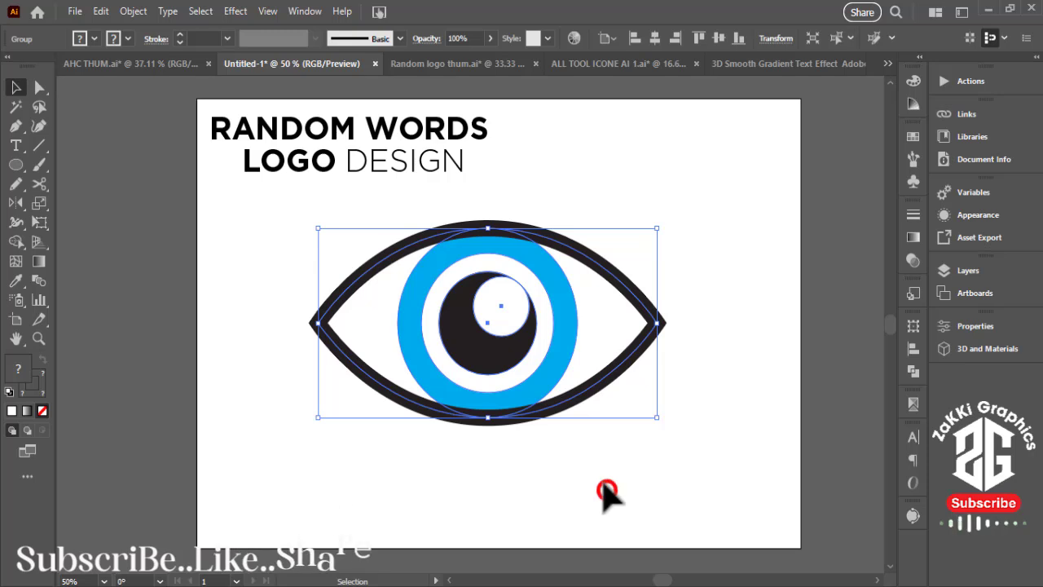
# Duplicate the RANDOM WORDS LOGO DESIGN title and centre the copy beneath the eye.
pyautogui.click(607, 491)
pyautogui.moveTo(371, 135); pyautogui.dragTo(380, 443)
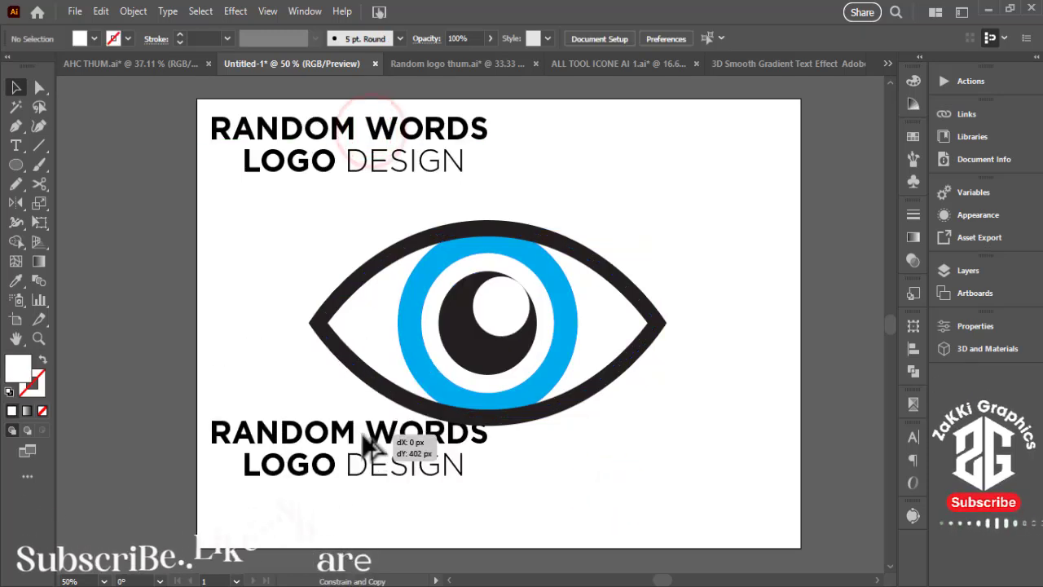
pyautogui.moveTo(438, 481); pyautogui.dragTo(558, 499)
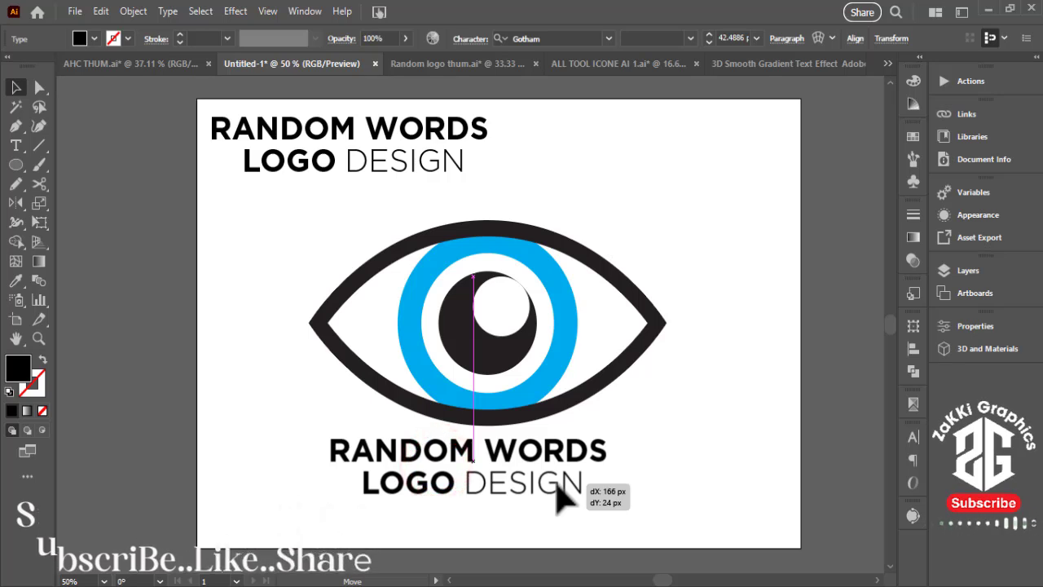
pyautogui.click(673, 488)
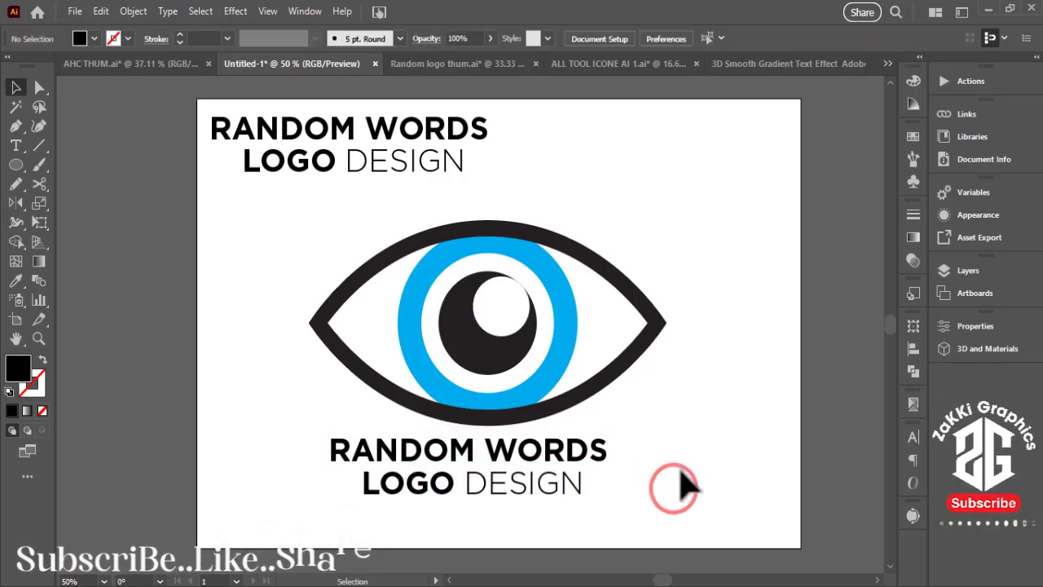